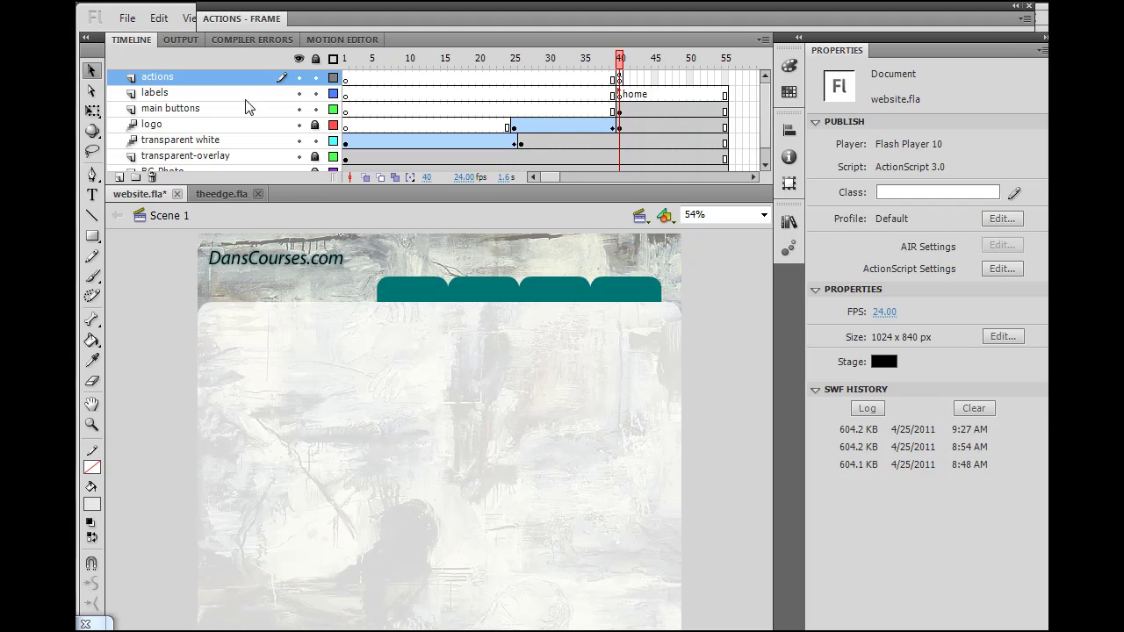
Step: Add a new layer directly above the main buttons layer and name it "button text"
left_click(250, 111)
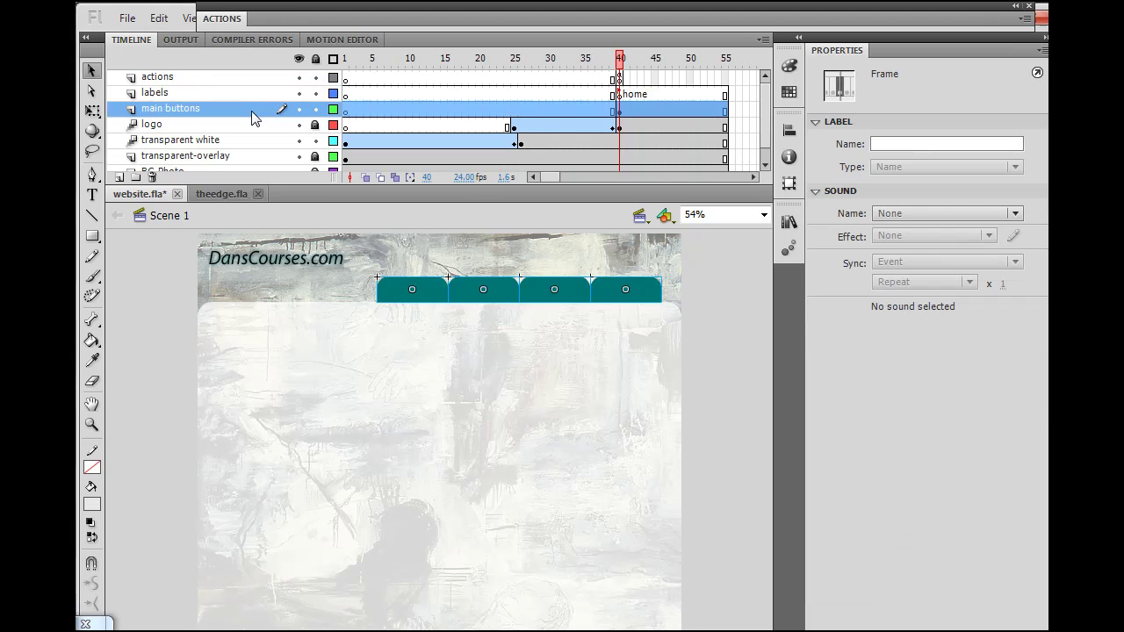
left_click(302, 110)
left_click(302, 109)
left_click(302, 110)
left_click(301, 109)
left_click(301, 109)
left_click(301, 110)
left_click(301, 110)
left_click(119, 177)
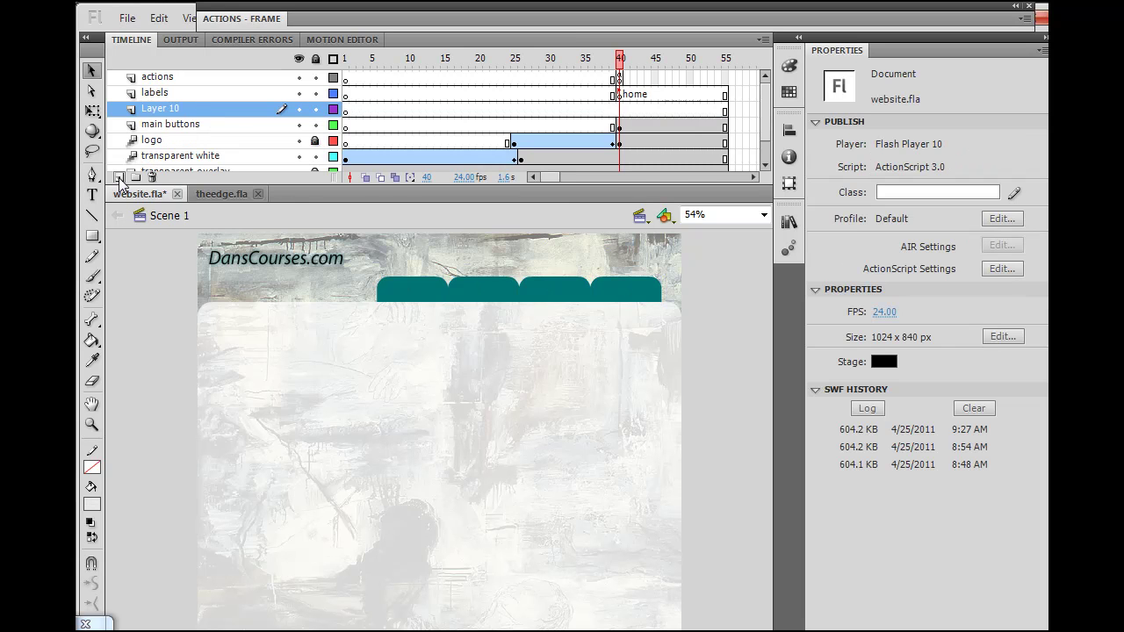
double_click(156, 112)
type("button text")
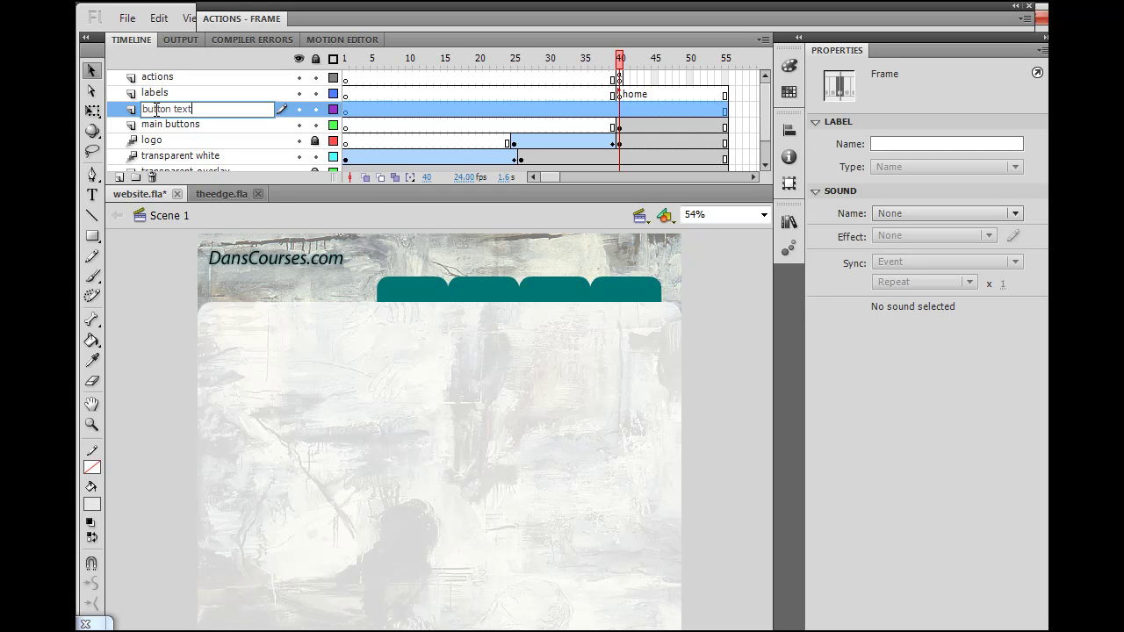
Step: Insert a keyframe at frame 40 of the button text layer
left_click(209, 128)
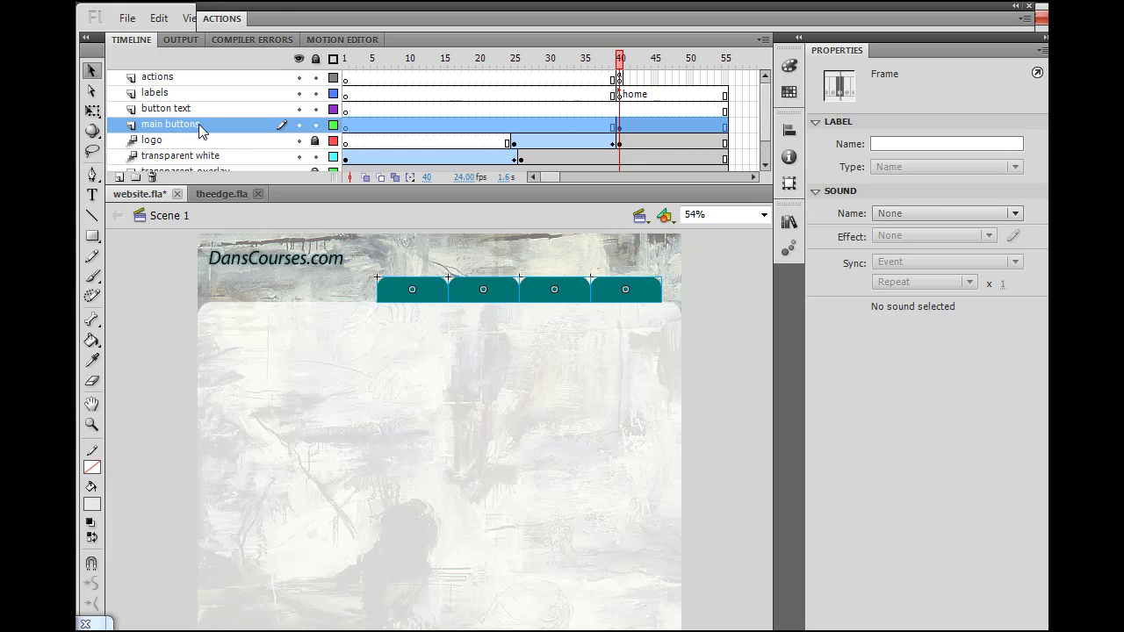
left_click(202, 113)
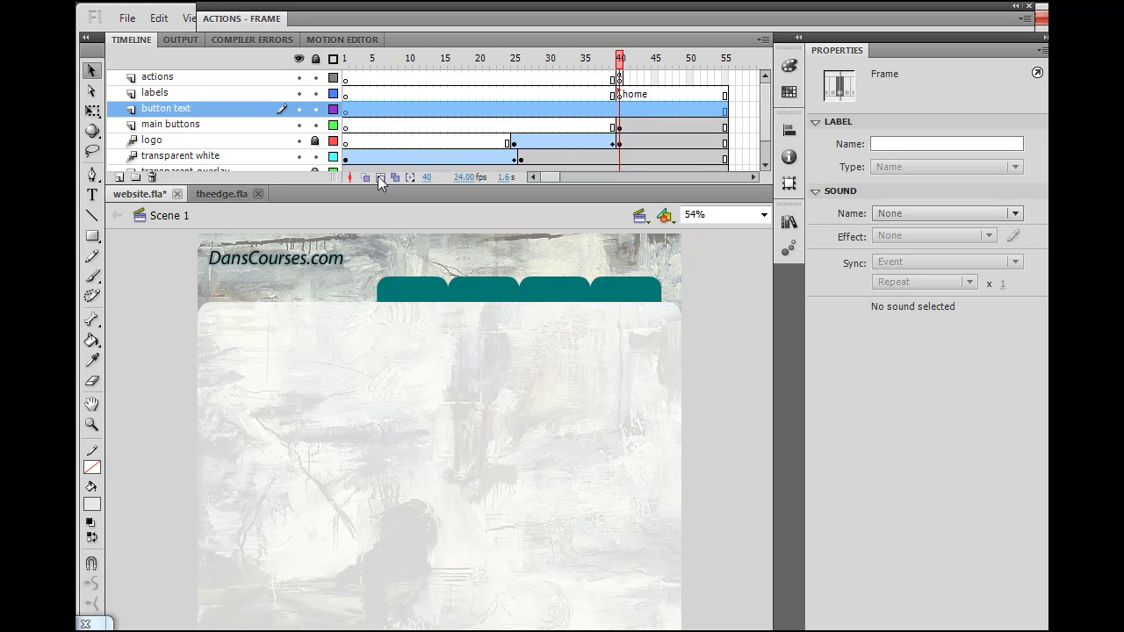
left_click(620, 111)
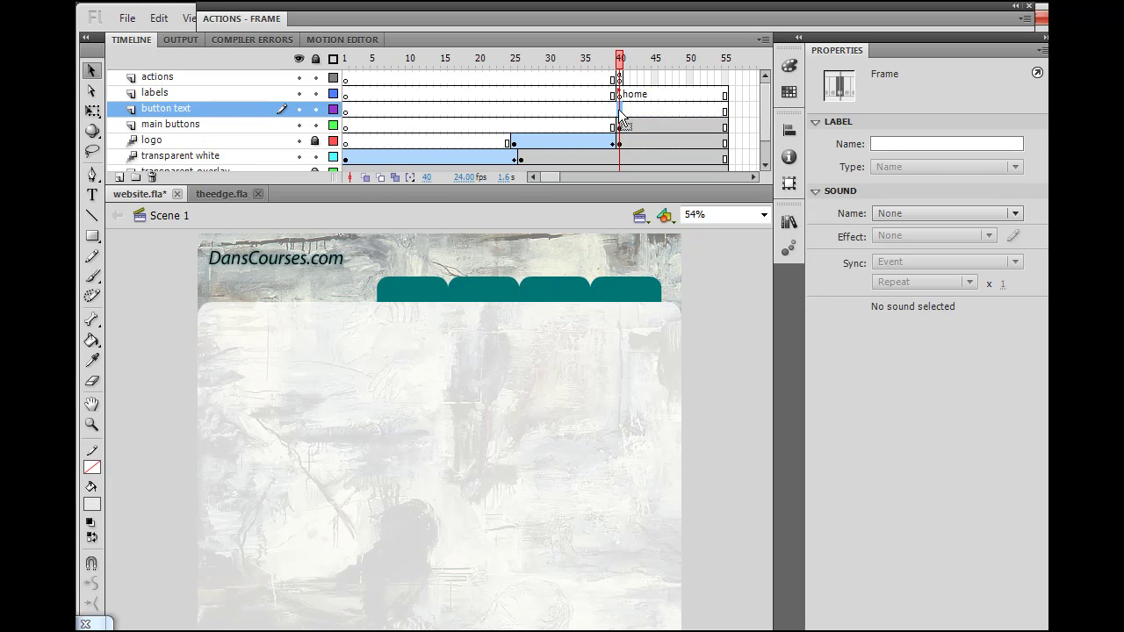
left_click(608, 58)
left_click_drag(608, 58, 620, 58)
right_click(620, 111)
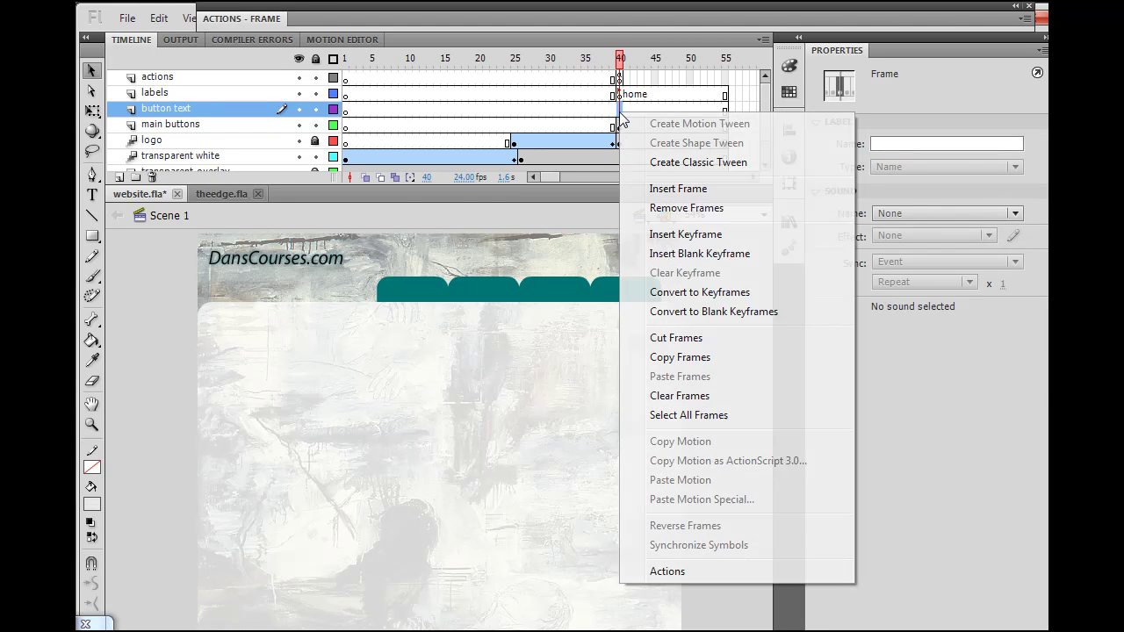
left_click(677, 235)
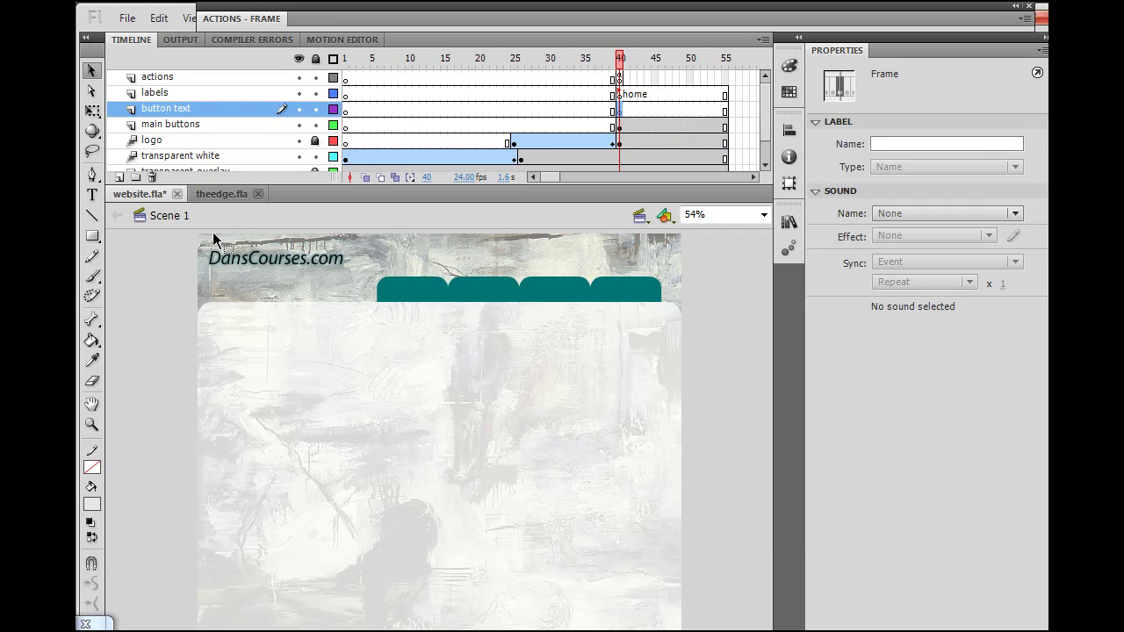
Step: Add the static text "HOME" on the first teal tab with the Text tool
left_click(92, 195)
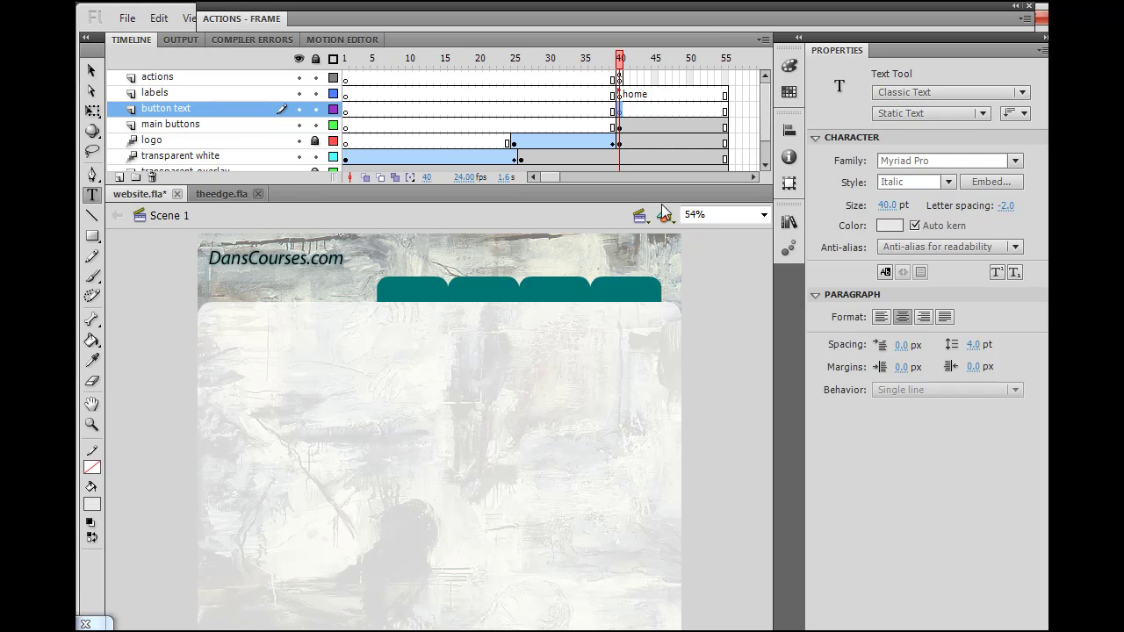
left_click(983, 114)
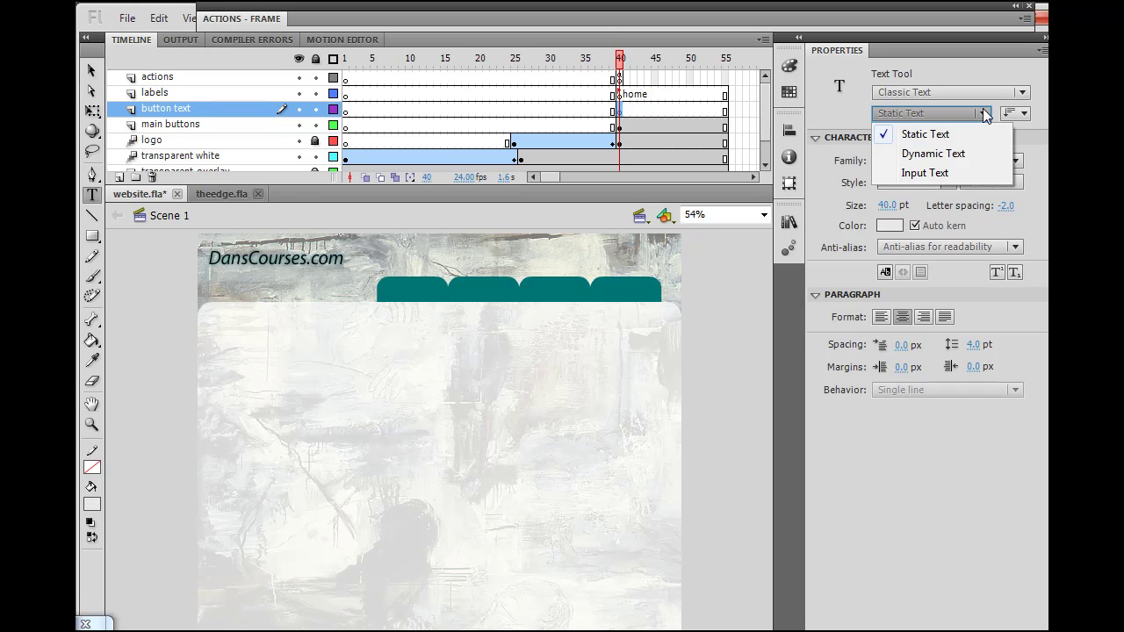
left_click(941, 133)
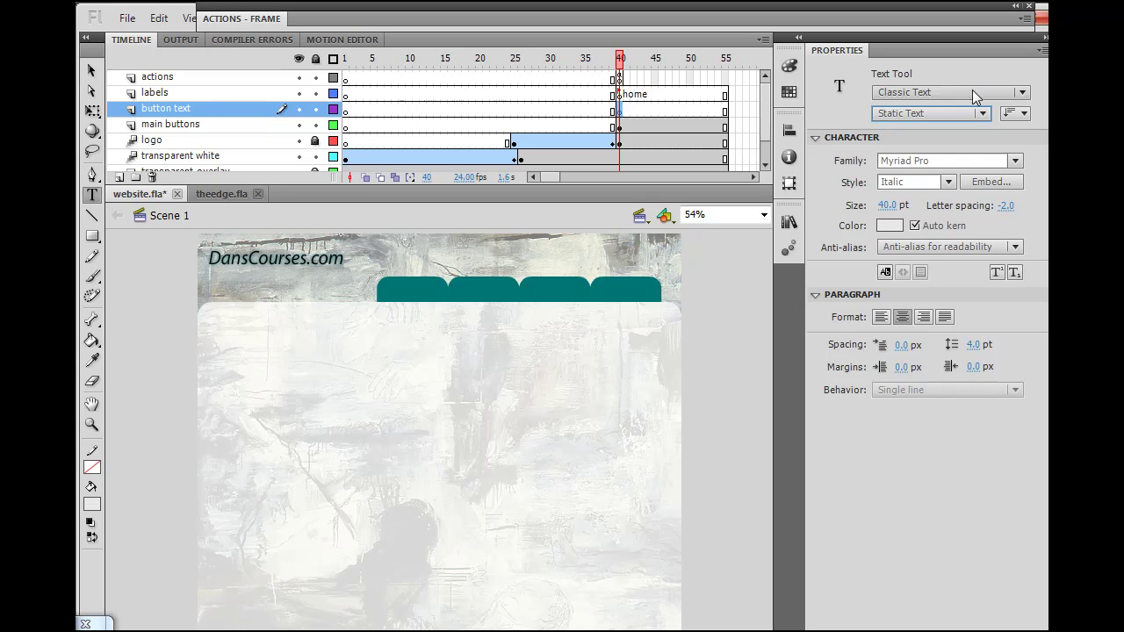
left_click(392, 289)
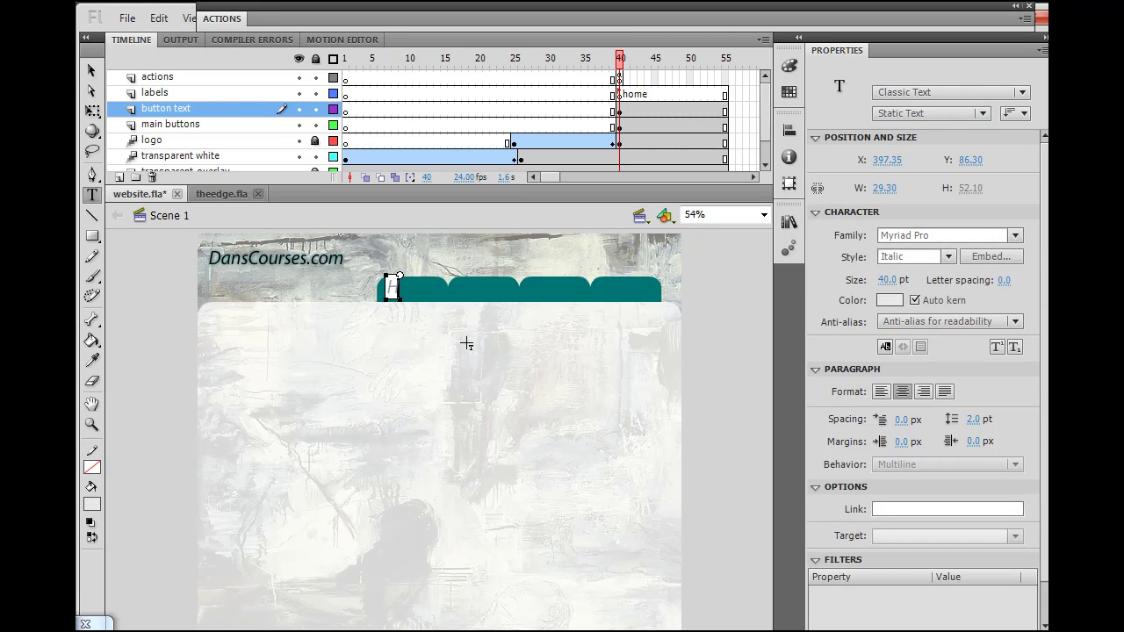
type("HOME")
left_click(91, 70)
mouse_move(413, 298)
left_mouse_down()
mouse_move(431, 302)
mouse_move(412, 298)
left_mouse_up()
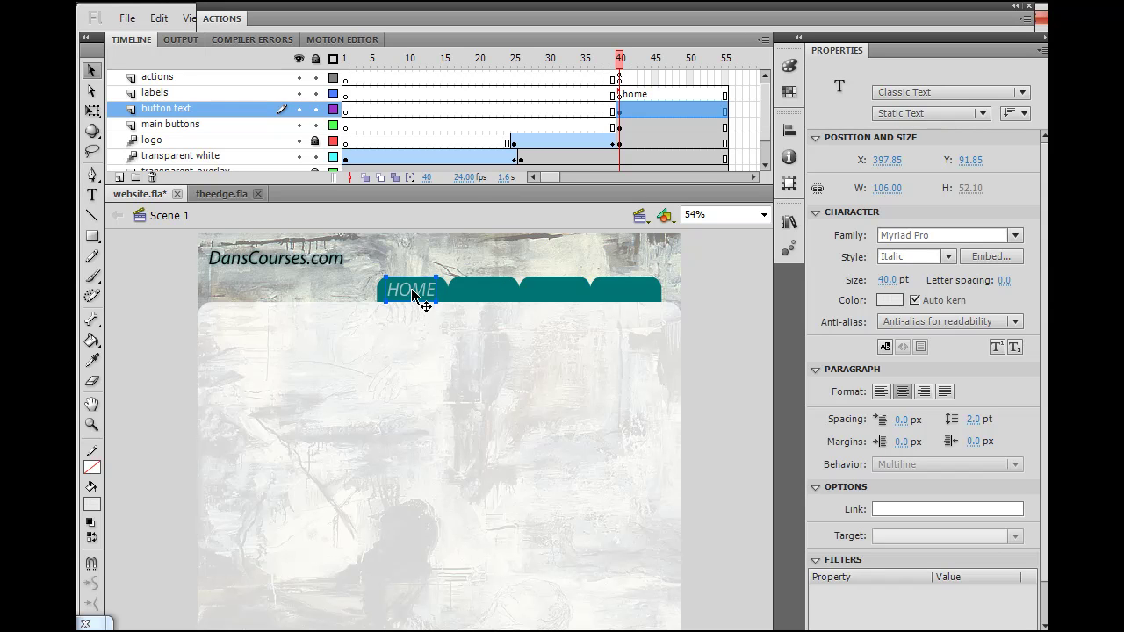
Step: Set the HOME text's color to black and its size to 24 pt
left_click(890, 300)
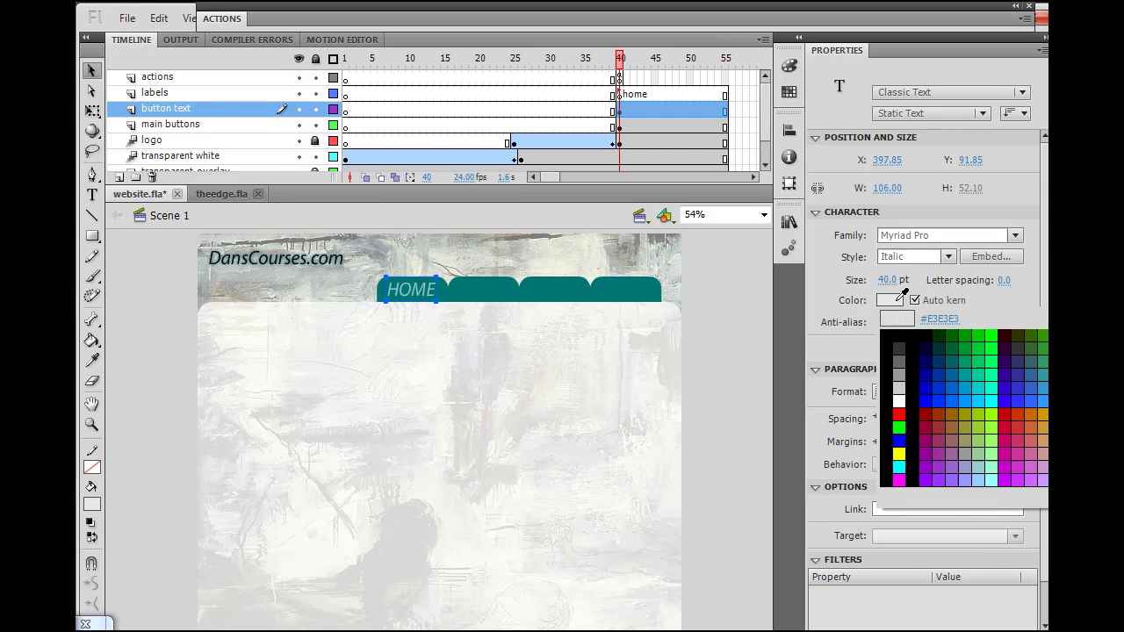
left_click(908, 335)
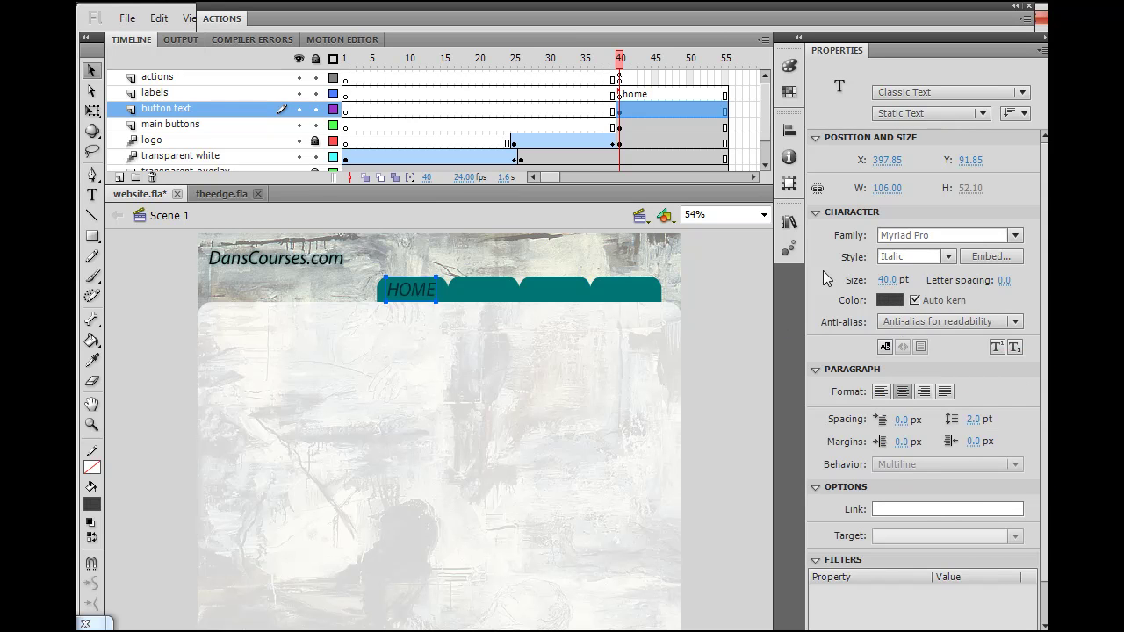
left_click(897, 303)
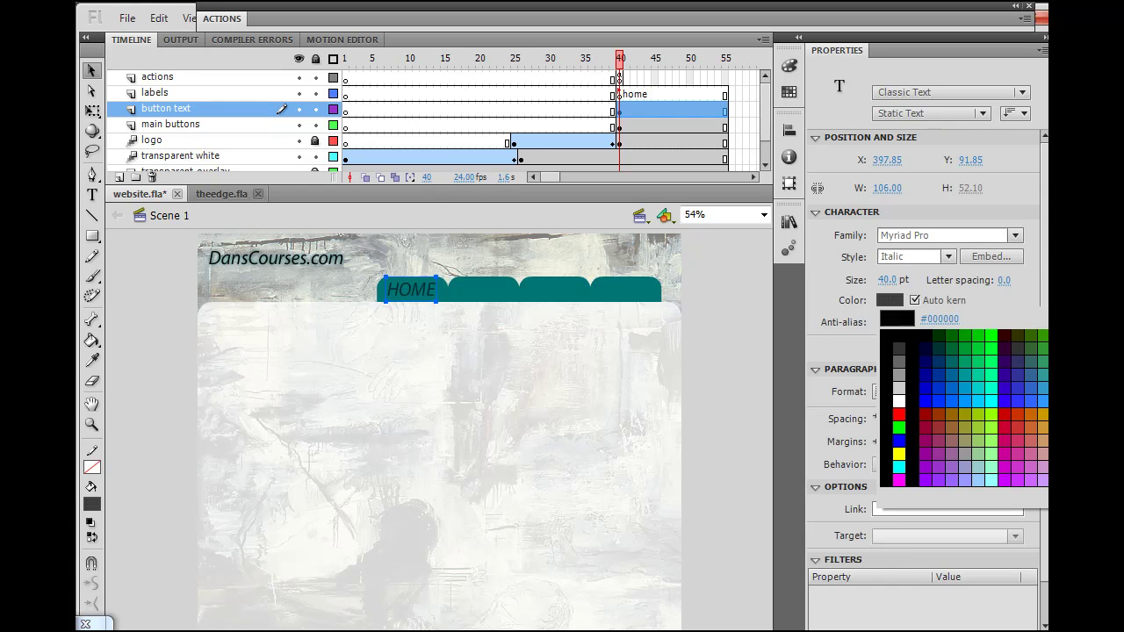
key("Escape")
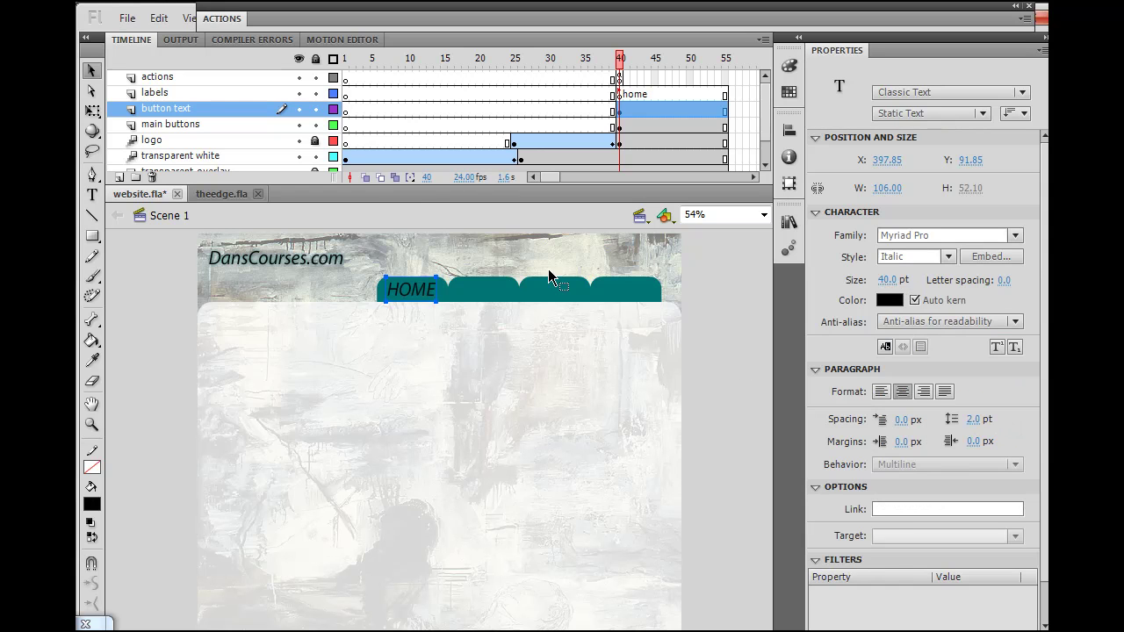
left_click(887, 280)
type("24")
key("Return")
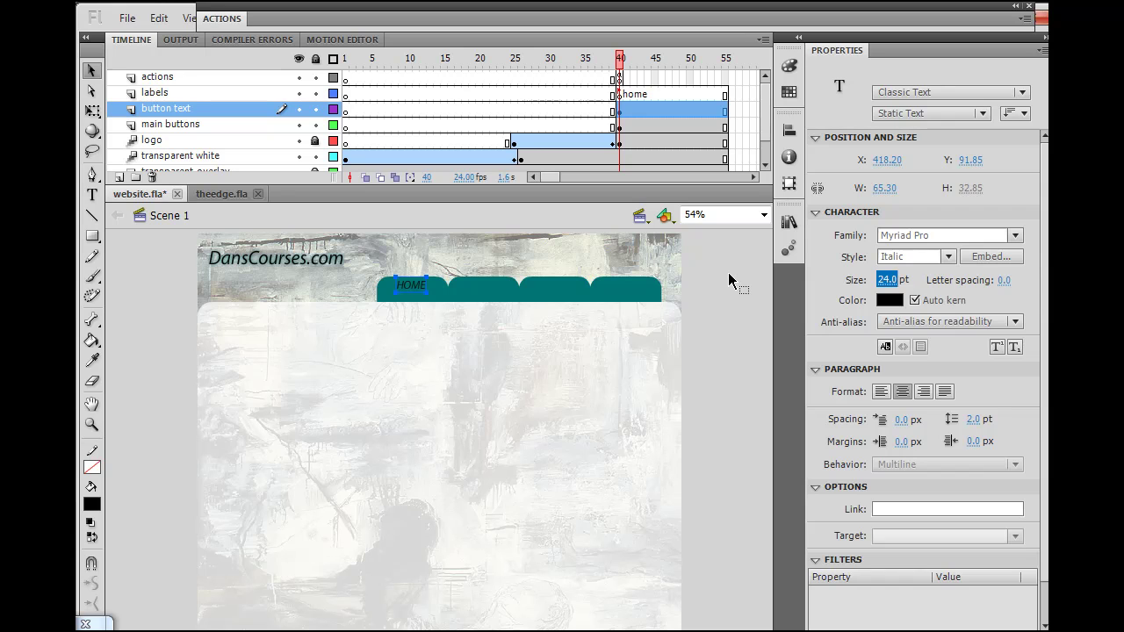
Step: Center the HOME text on the first tab at about X 420, Y 103, with its size at 24 pt
type("20")
key("Return")
left_click(411, 289)
key("Down")
key("Down")
key("Down")
key("Down")
key("Down")
key("Down")
key("Down")
key("Down")
key("Down")
left_click_drag(886, 282, 891, 288)
left_click(179, 314)
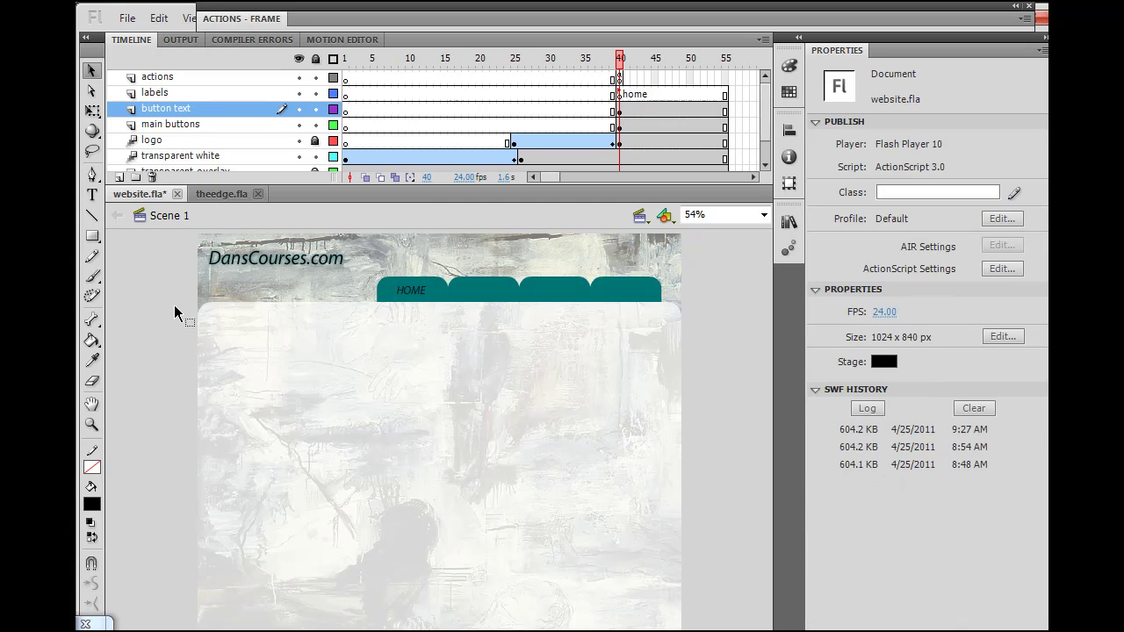
Step: Copy the HOME text, paste it in place and shift the copy horizontally onto the second tab, at about X 568
left_click(413, 295)
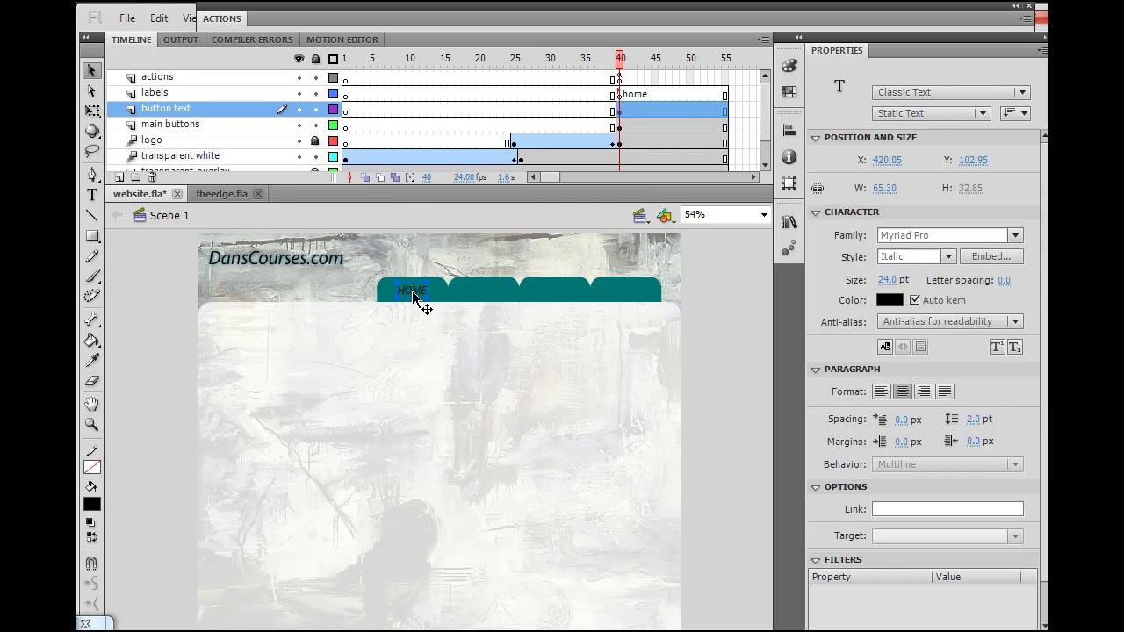
left_click(159, 18)
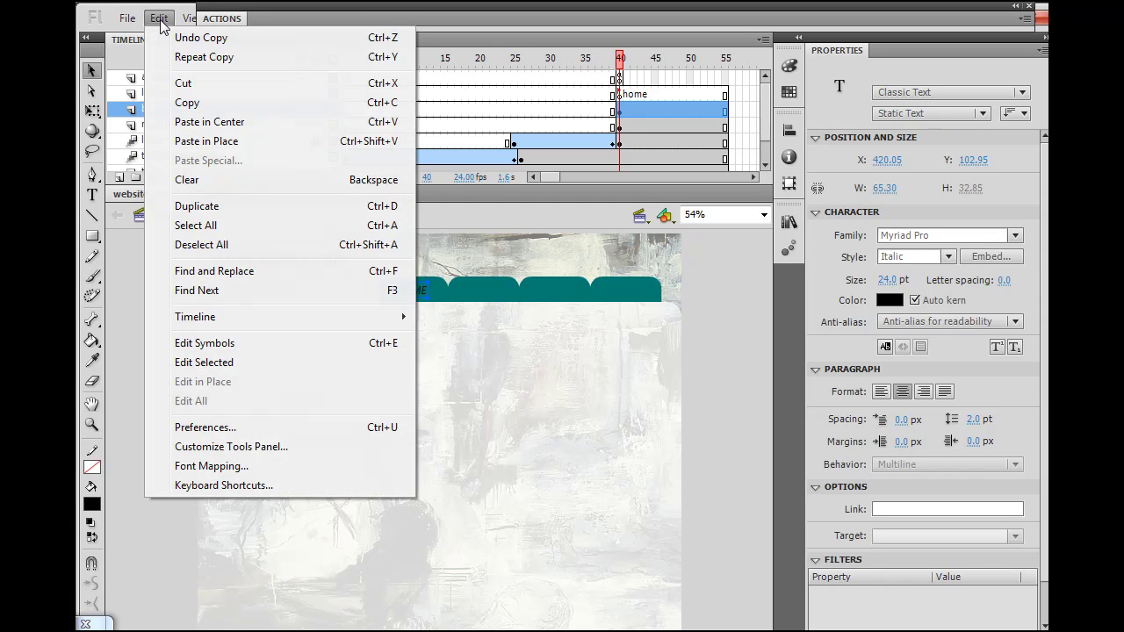
left_click(202, 142)
key("shift+Right")
key("shift+Right")
key("shift+Right")
key("shift+Right")
key("shift+Right")
key("shift+Right")
key("shift+Right")
key("shift+Right")
key("shift+Right")
key("shift+Right")
key("shift+Right")
key("shift+Right")
key("shift+Right")
key("shift+Right")
key("shift+Right")
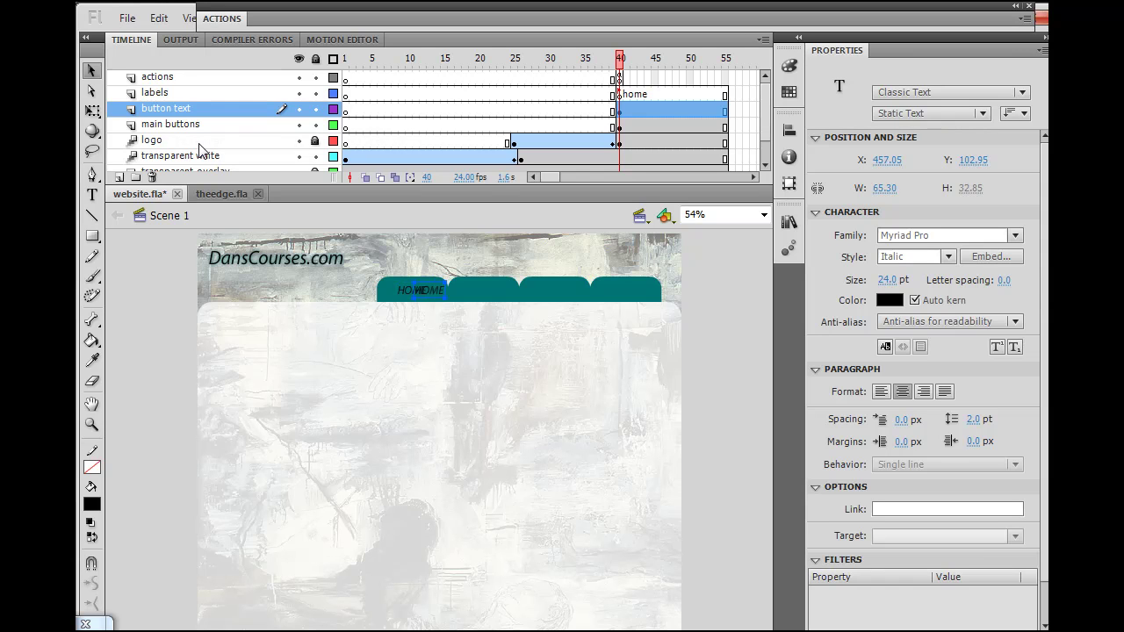
key("shift+Left")
key("shift+Left")
key("shift+Right")
key("shift+Right")
key("shift+Right")
key("shift+Right")
key("shift+Right")
key("shift+Right")
key("shift+Right")
key("shift+Right")
Step: Place further copies of the HOME text on the third and fourth tabs, at about X 716 and X 901
key("shift+Right")
key("shift+Right")
key("shift+Right")
key("shift+Right")
key("shift+Right")
key("shift+Right")
key("shift+Right")
key("shift+Right")
key("shift+Right")
key("shift+Right")
key("shift+Right")
key("shift+Right")
key("shift+Right")
key("shift+Right")
key("shift+Right")
key("shift+Right")
key("shift+Right")
key("shift+Right")
key("shift+Right")
key("shift+Right")
key("shift+Right")
key("shift+Right")
key("shift+Right")
key("shift+Right")
key("shift+Right")
key("shift+Right")
key("shift+Right")
key("shift+Right")
key("shift+Right")
key("shift+Right")
key("shift+Right")
key("shift+Right")
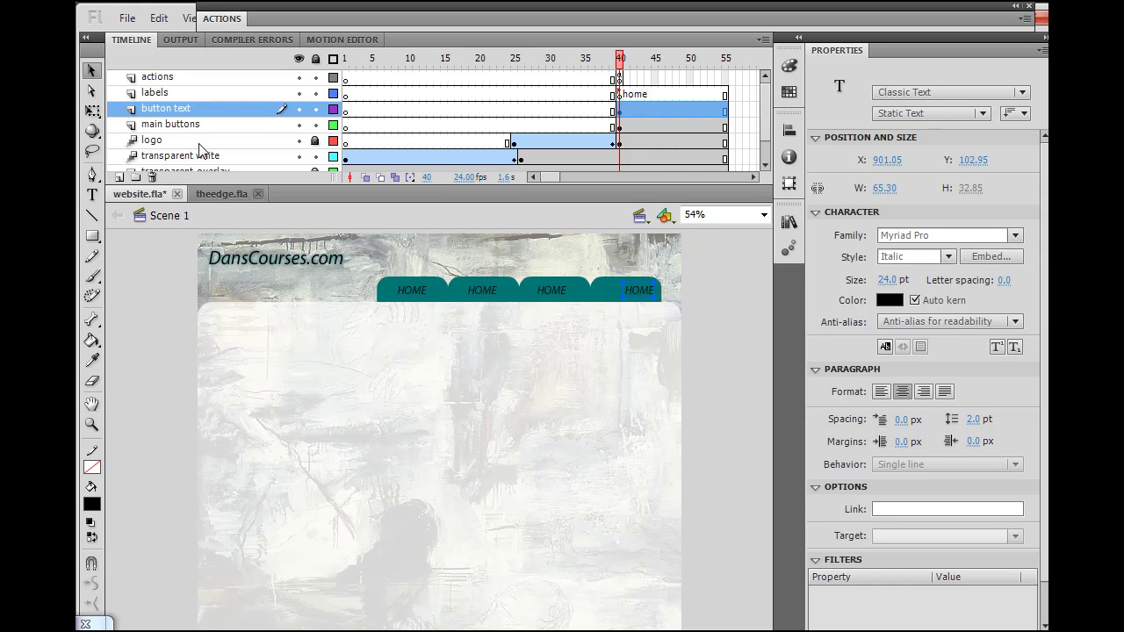
Step: Nudge the fourth tab's text back to about X 873 to center it on its tab
key("Left")
key("Left")
key("Left")
key("Left")
key("Left")
key("Left")
key("Left")
key("Left")
key("Left")
key("Left")
key("Left")
key("Left")
key("Left")
key("Left")
key("Left")
Step: Replace the text on the second tab with "About"
double_click(481, 290)
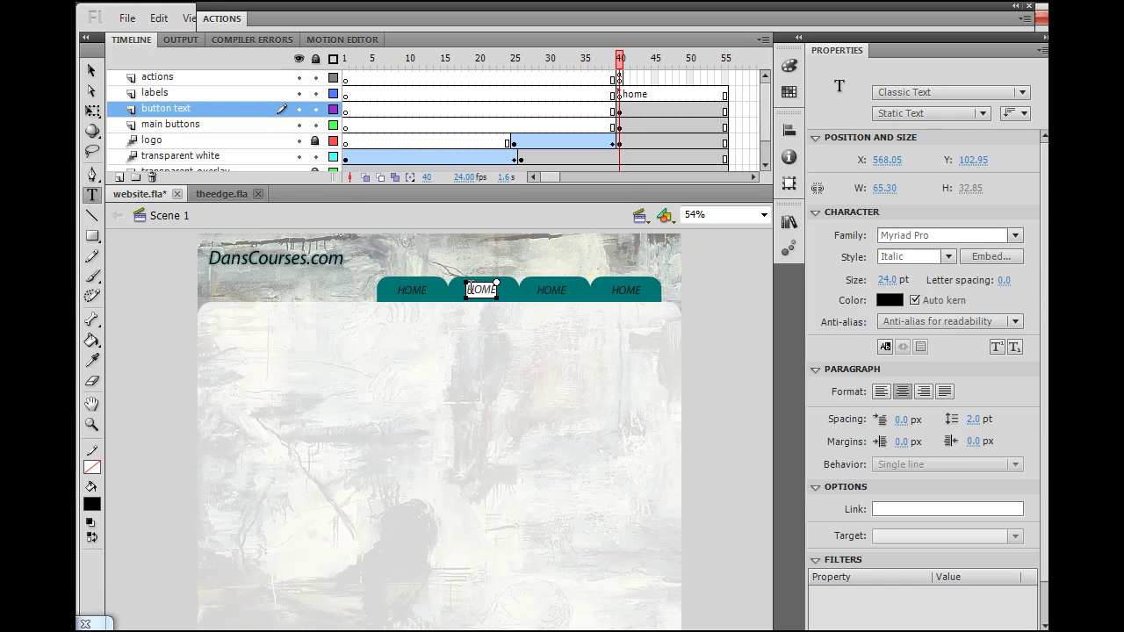
left_click_drag(468, 290, 496, 290)
key("Delete")
type("About")
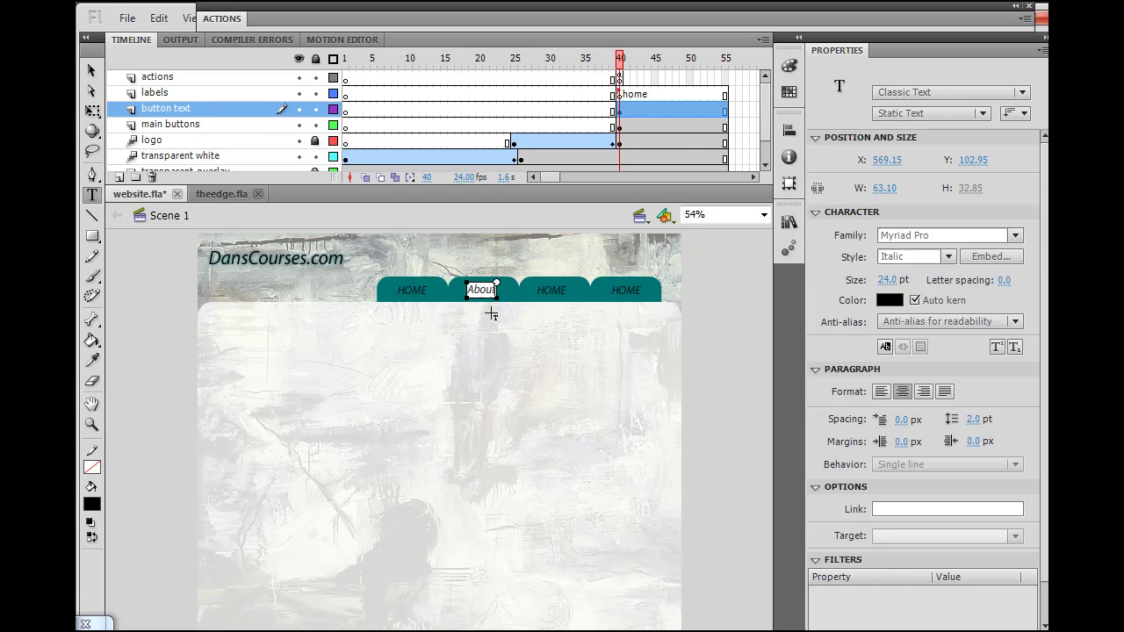
Step: Replace the text on the first tab with "Home" in mixed case
left_click(420, 292)
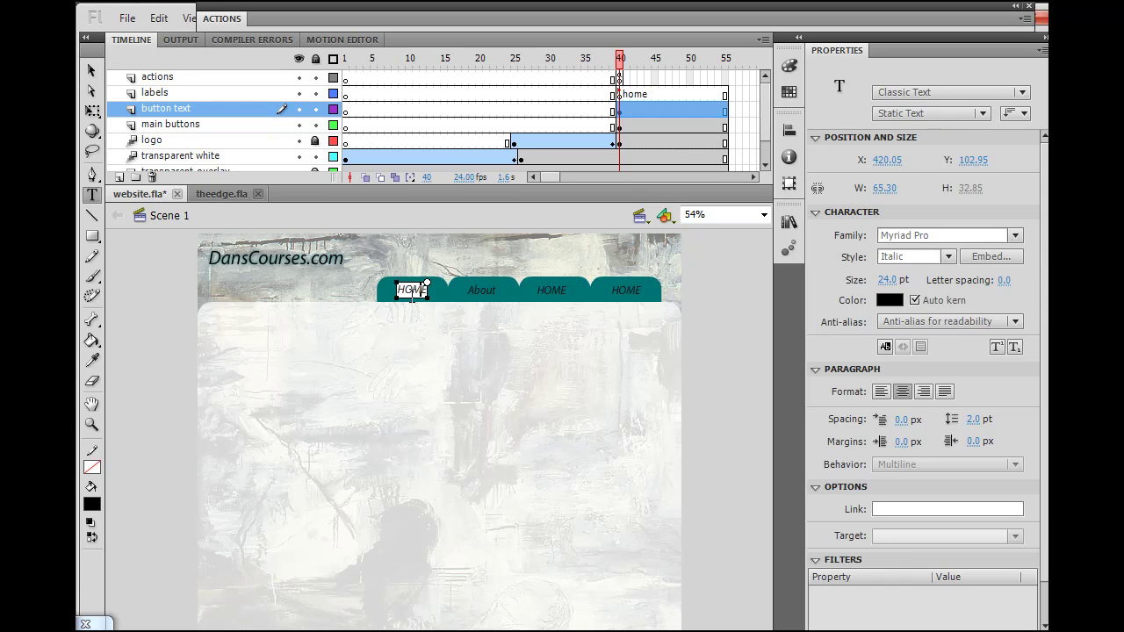
left_click_drag(397, 291, 434, 290)
type("Home")
left_click(91, 74)
Step: Replace the text on the third tab with "Gallery"
left_click(562, 297)
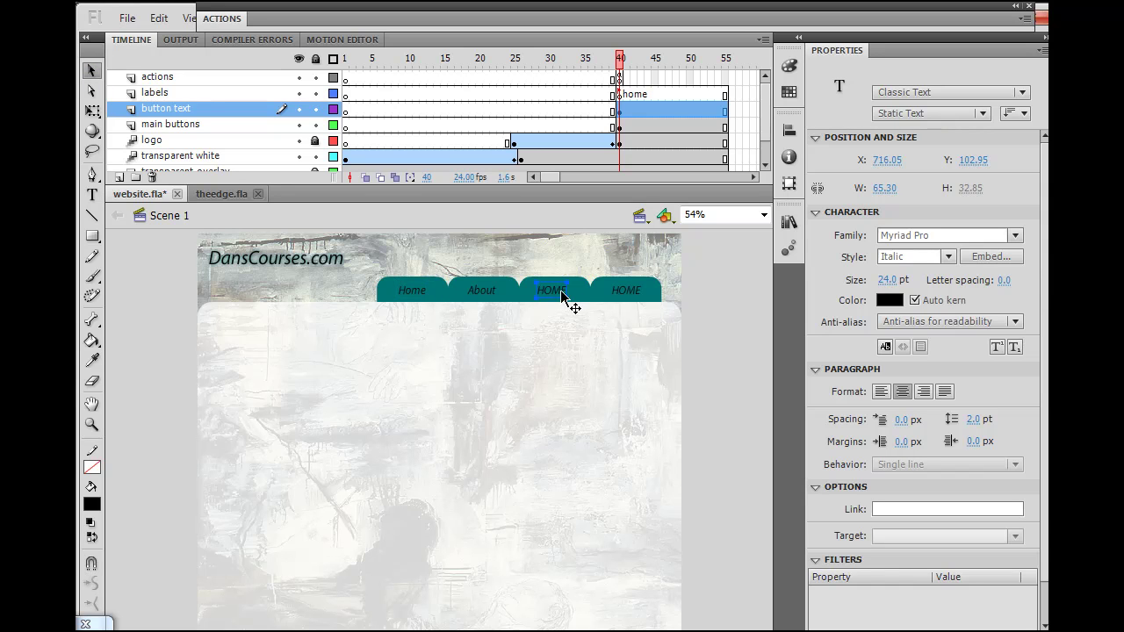
double_click(552, 291)
double_click(552, 289)
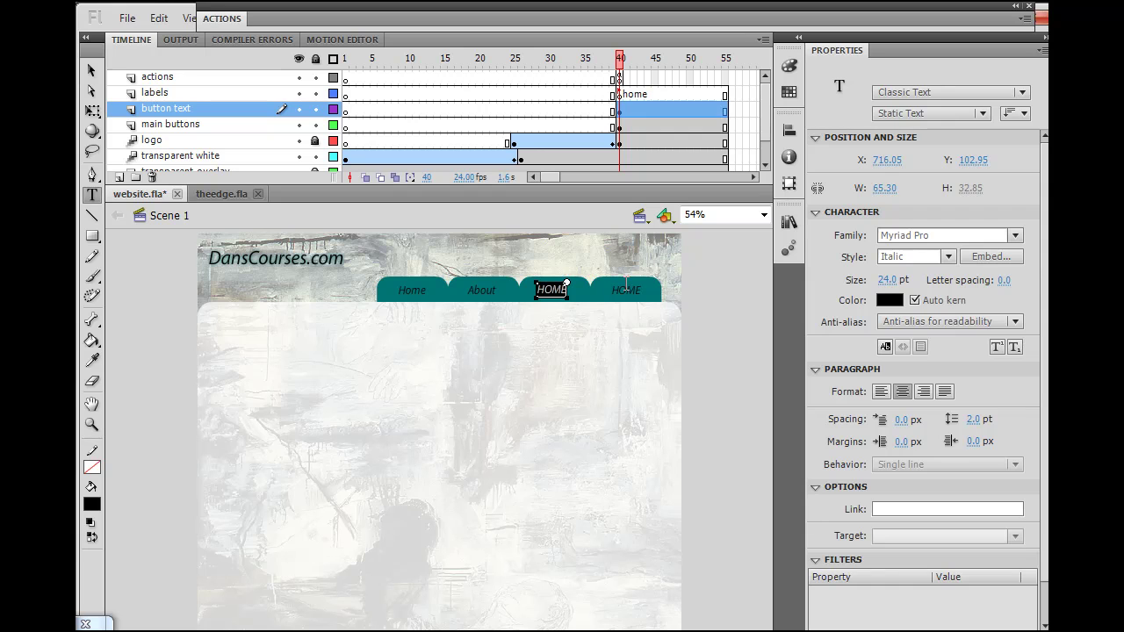
type("Gallery")
left_click(91, 70)
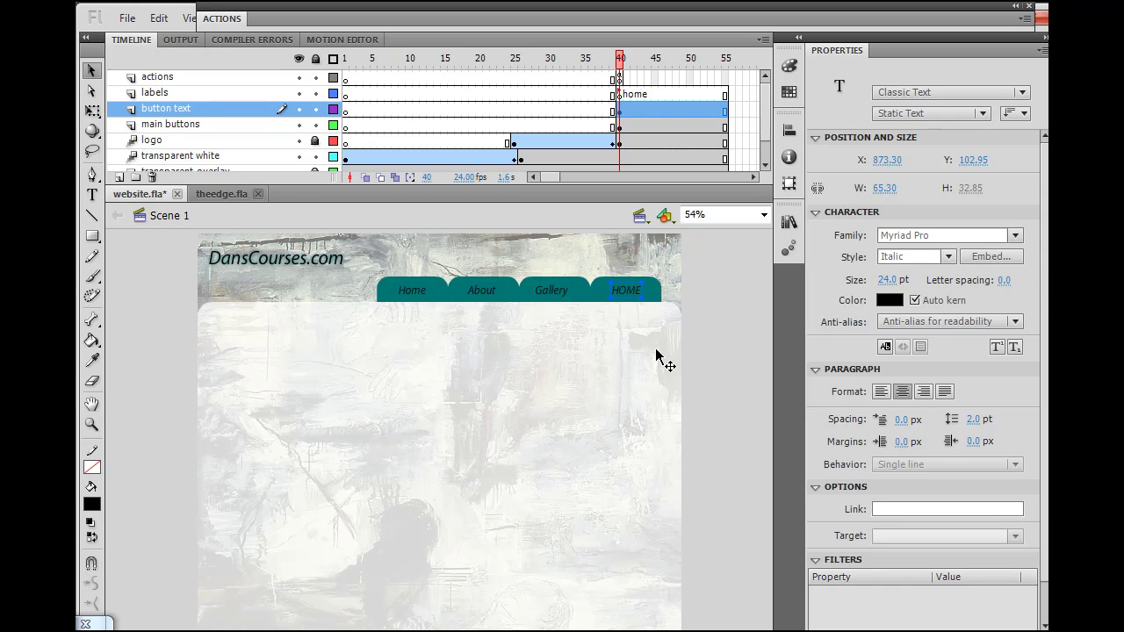
Step: Replace the text on the fourth tab with "Video" and deselect it
double_click(633, 291)
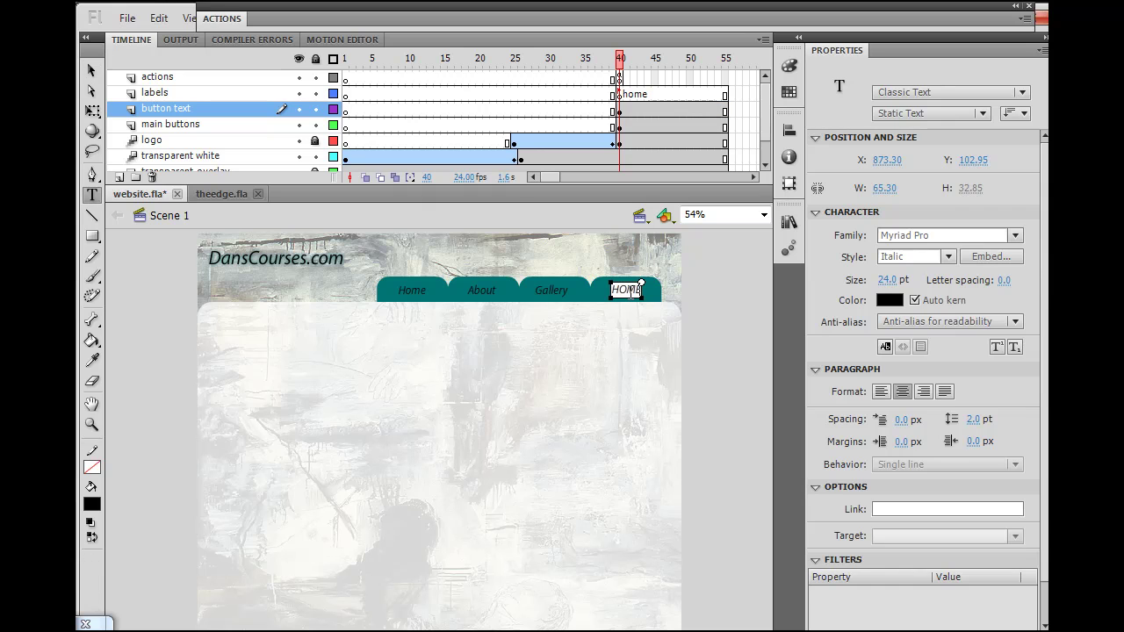
key("ctrl+a")
type("Video")
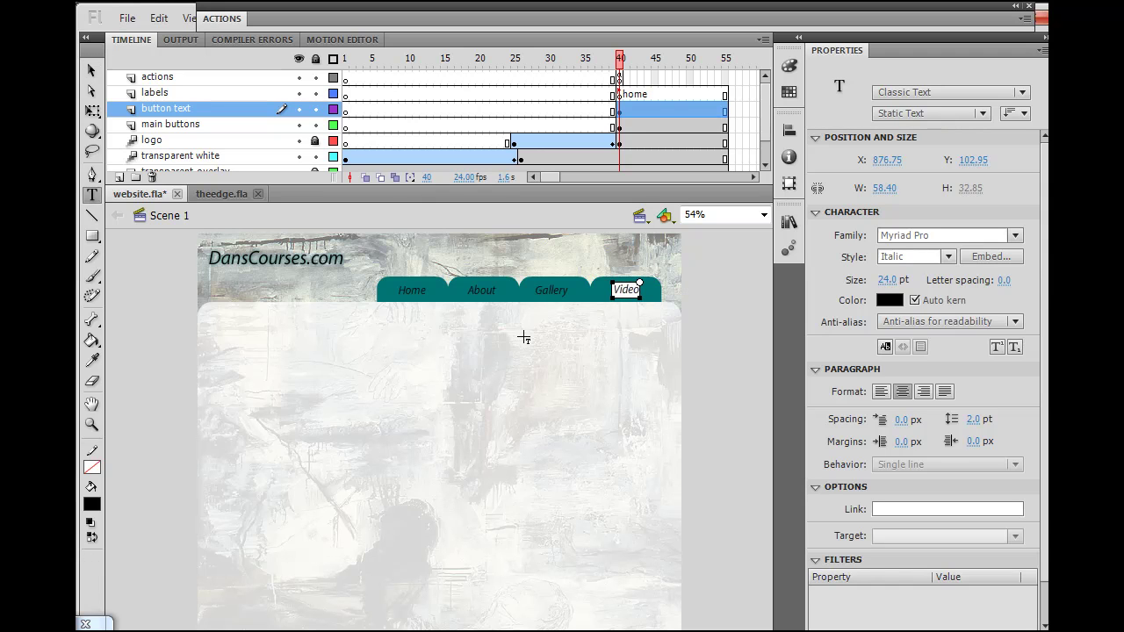
left_click(92, 71)
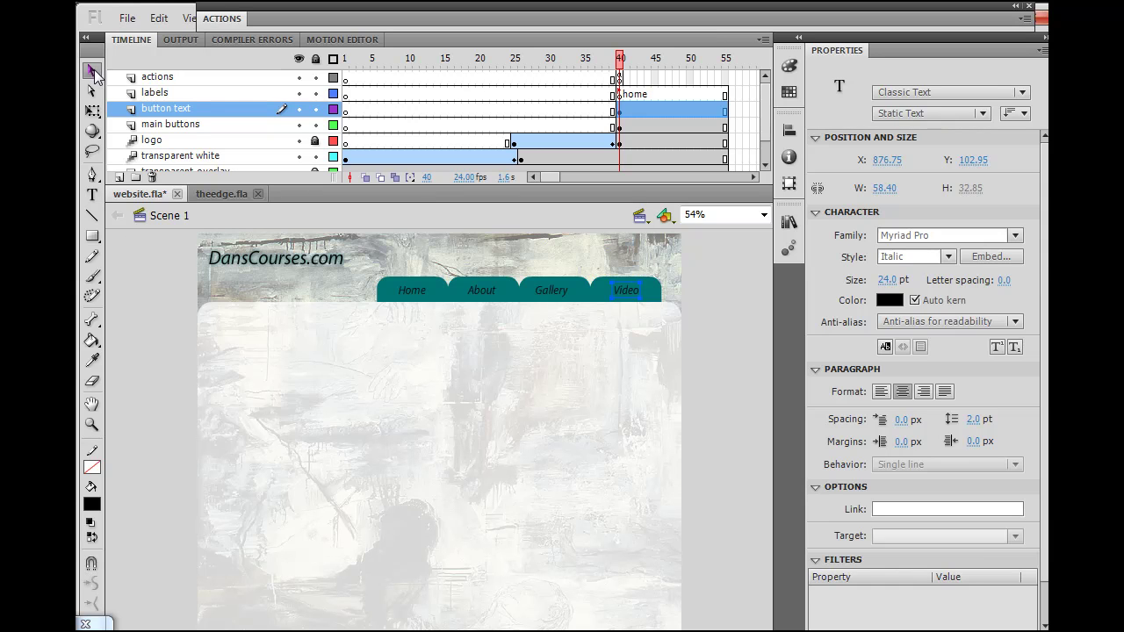
left_click(296, 403)
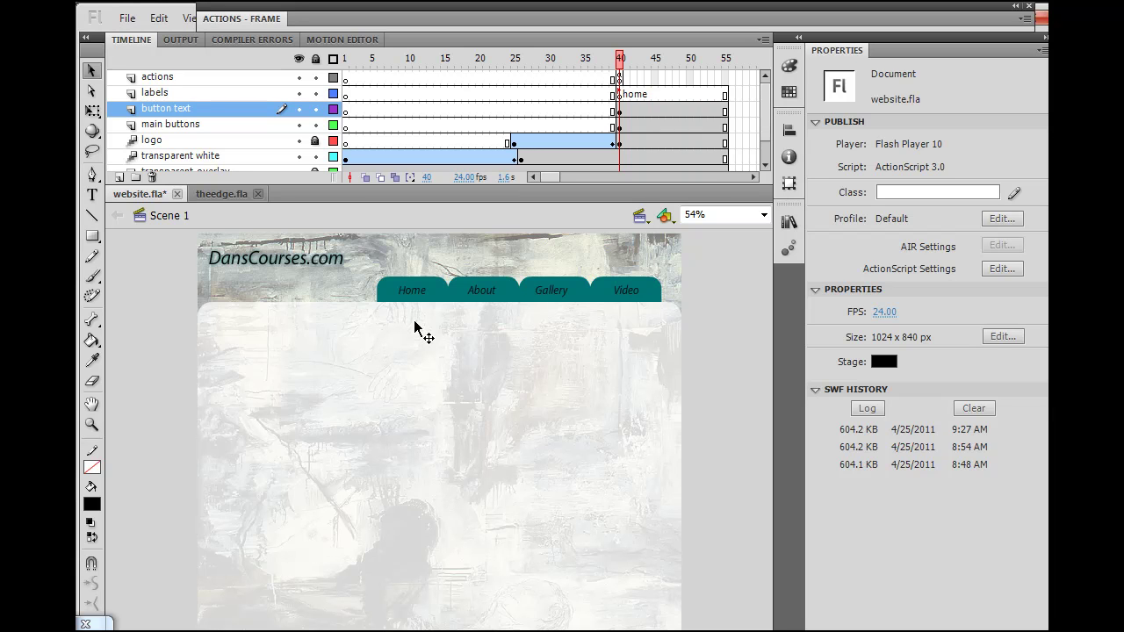
Step: Test the movie to preview the labeled navigation tabs, and close the preview window
key("ctrl+Return")
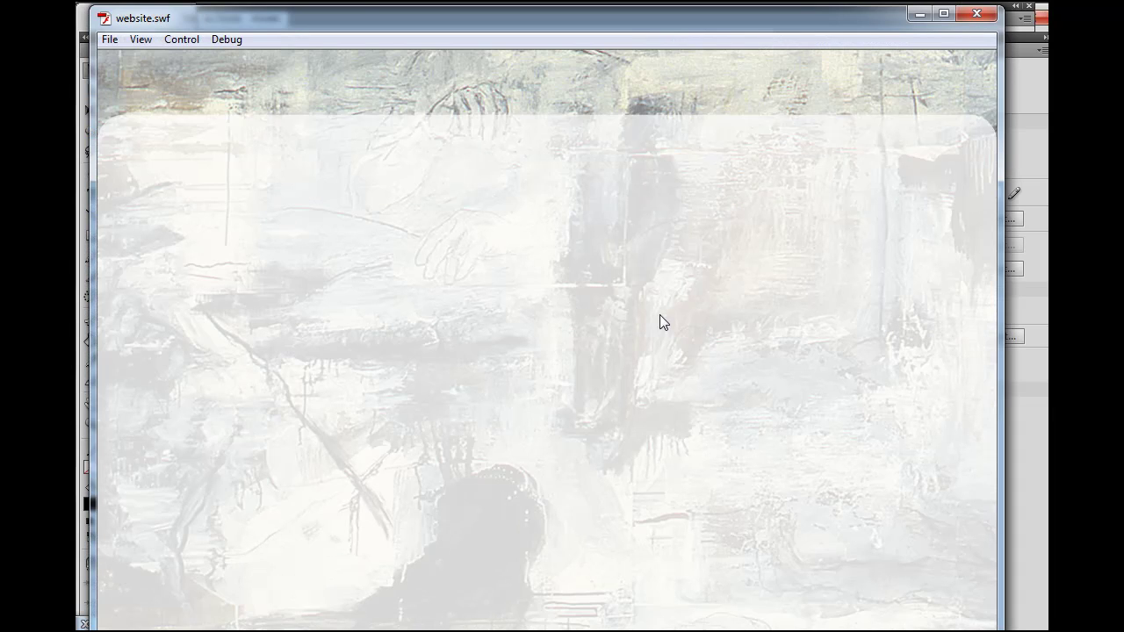
left_click(984, 16)
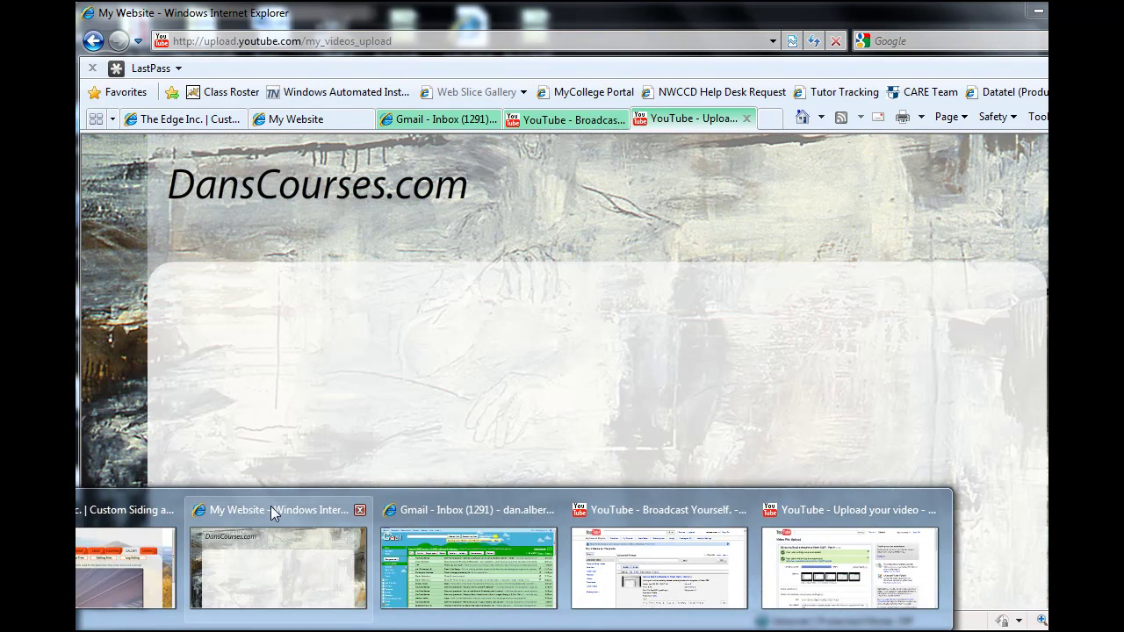
Step: Switch to Internet Explorer, reload the website.html page to check the labeled tabs, and return to Flash
left_click(271, 506)
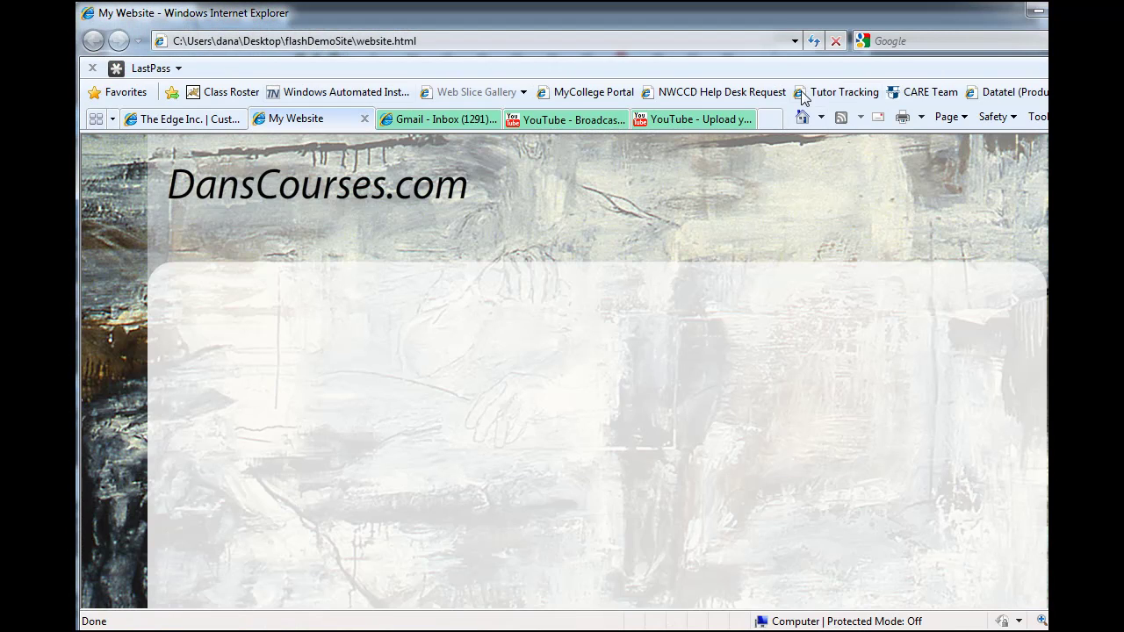
left_click(813, 41)
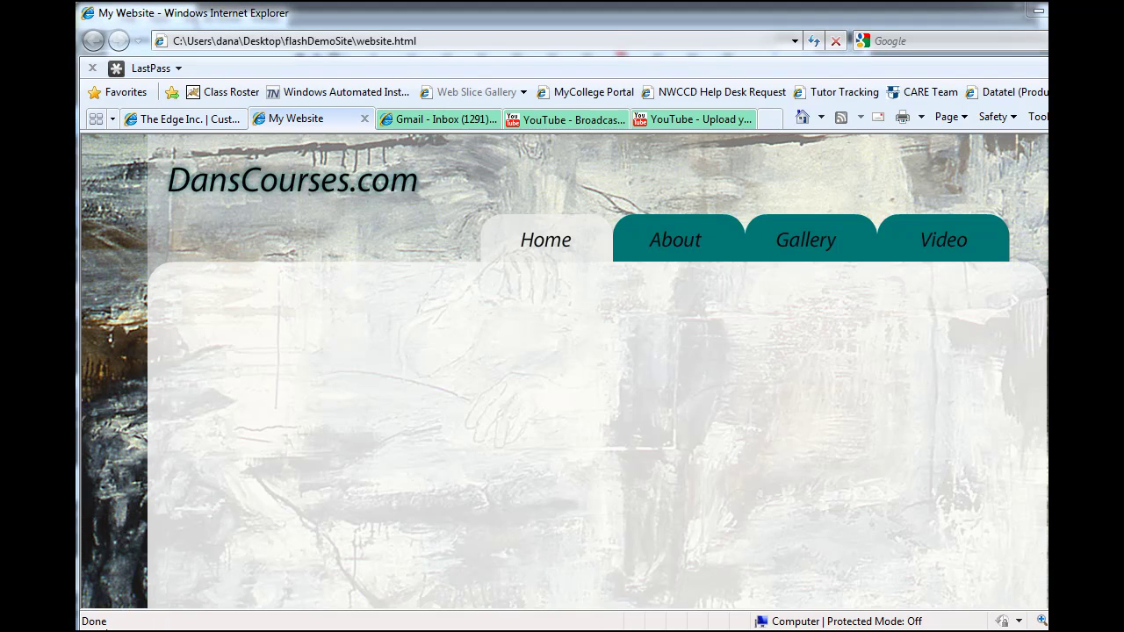
key("alt+Tab")
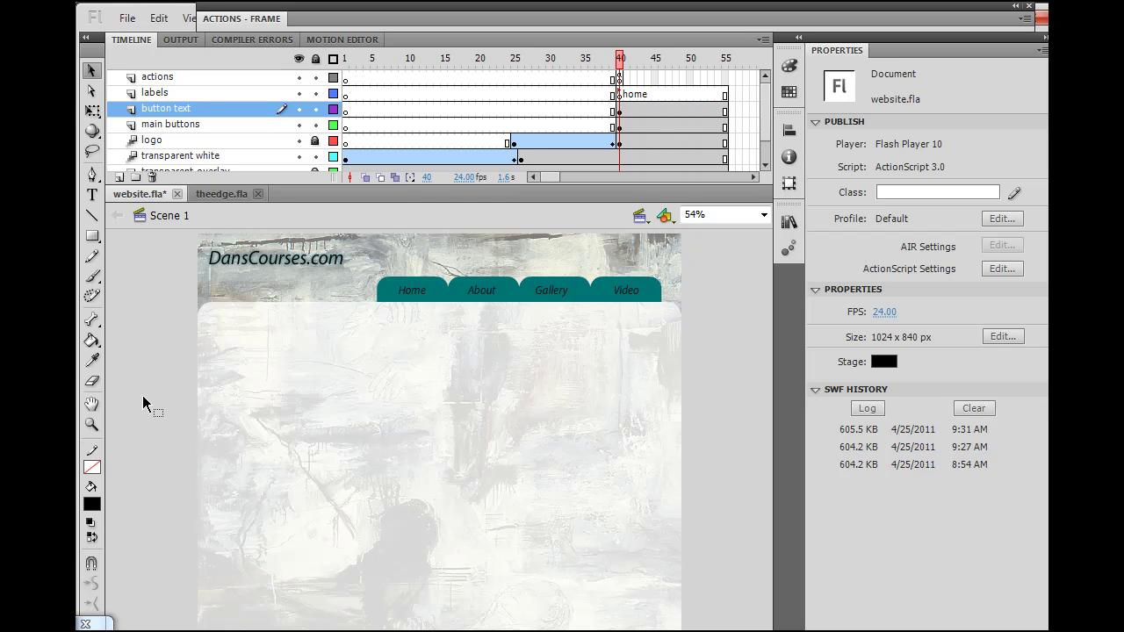
Step: Open the btn1 movie clip behind the Home label for editing at its first frame
left_click(92, 427)
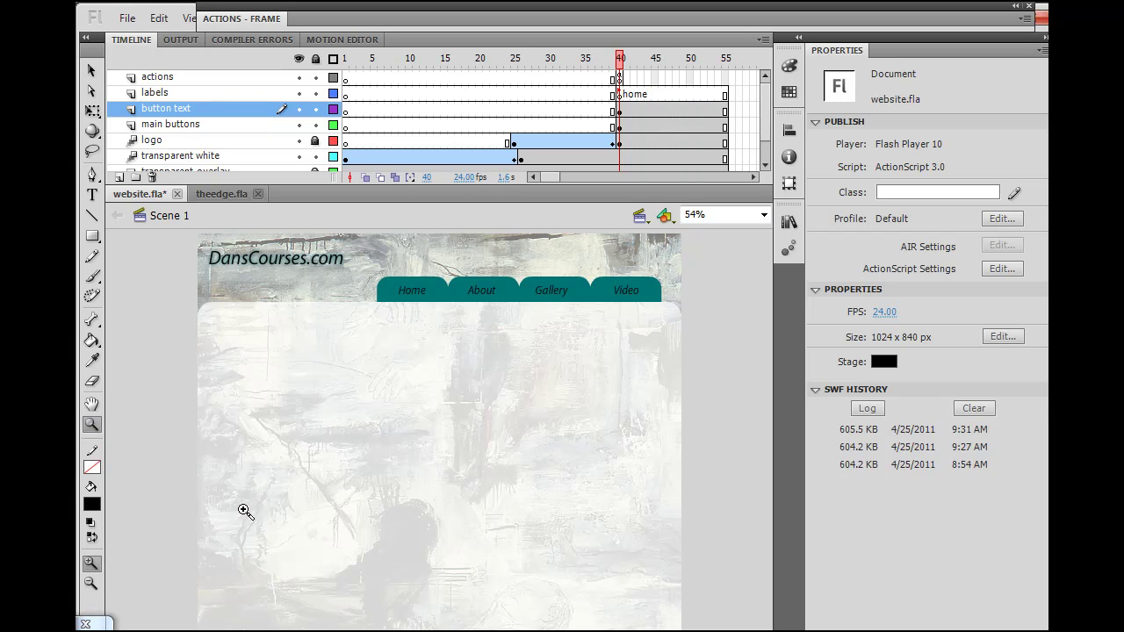
left_click(452, 303)
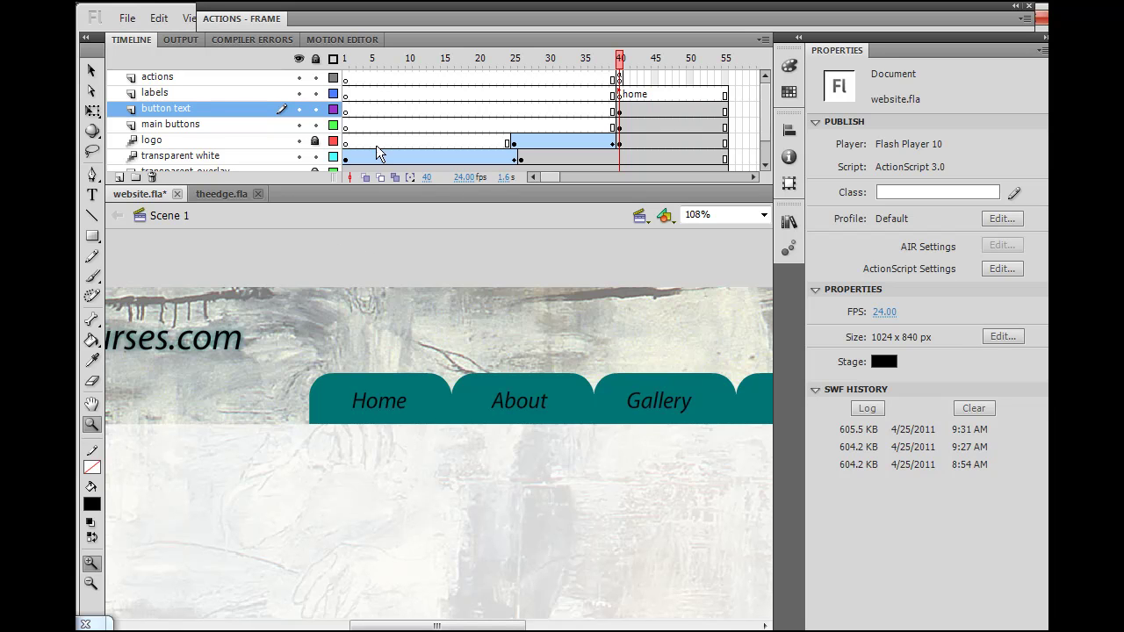
left_click(92, 70)
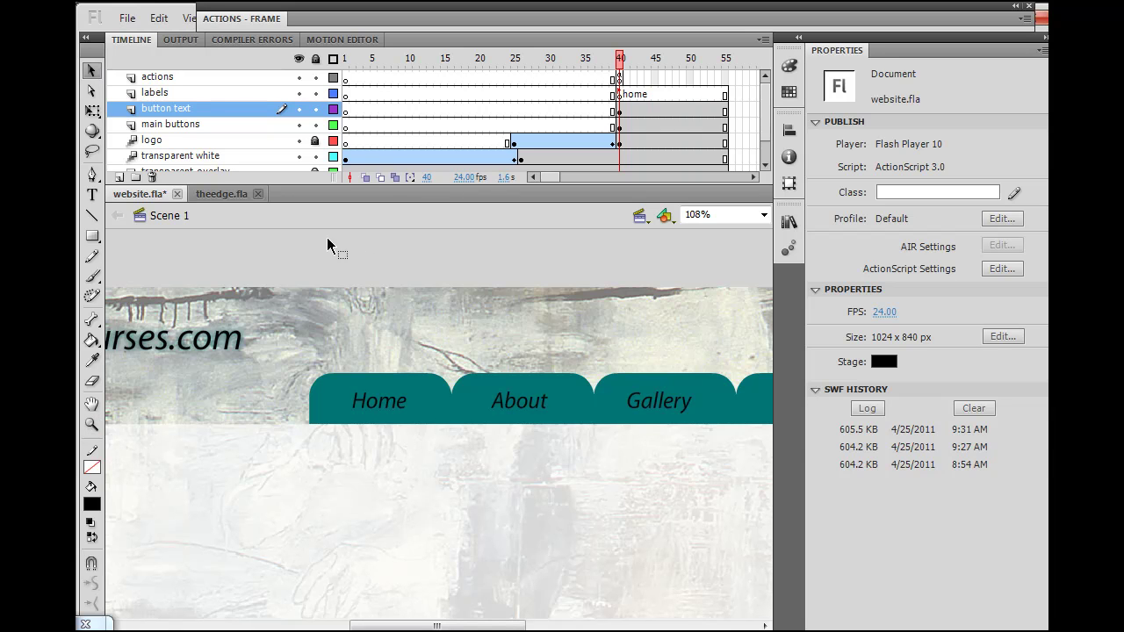
left_click(428, 411)
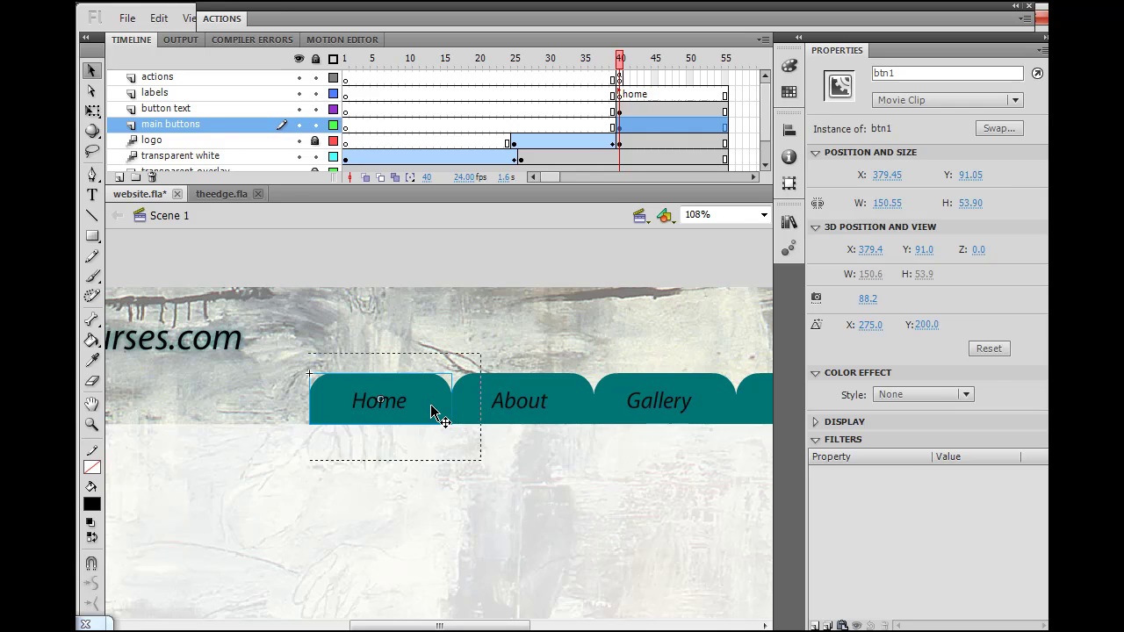
double_click(428, 412)
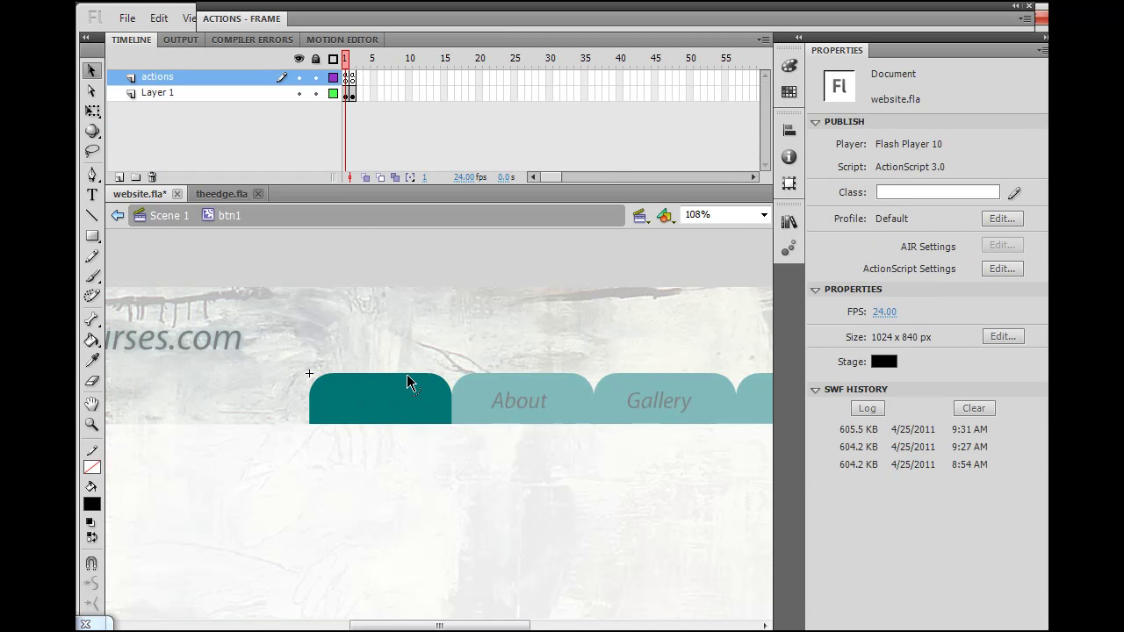
mouse_move(348, 61)
left_mouse_down()
mouse_move(357, 66)
mouse_move(343, 61)
left_mouse_up()
Step: Draw a diagonal red line below the tab with the Line tool and bend it into an outward curve
left_click(97, 224)
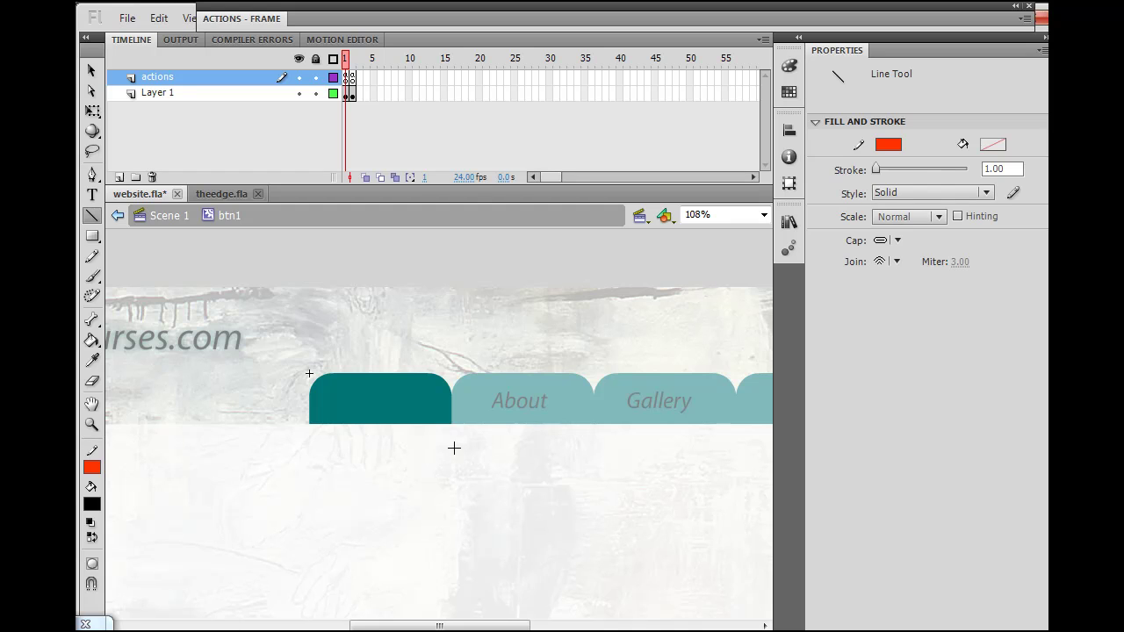
left_click_drag(422, 518, 415, 532)
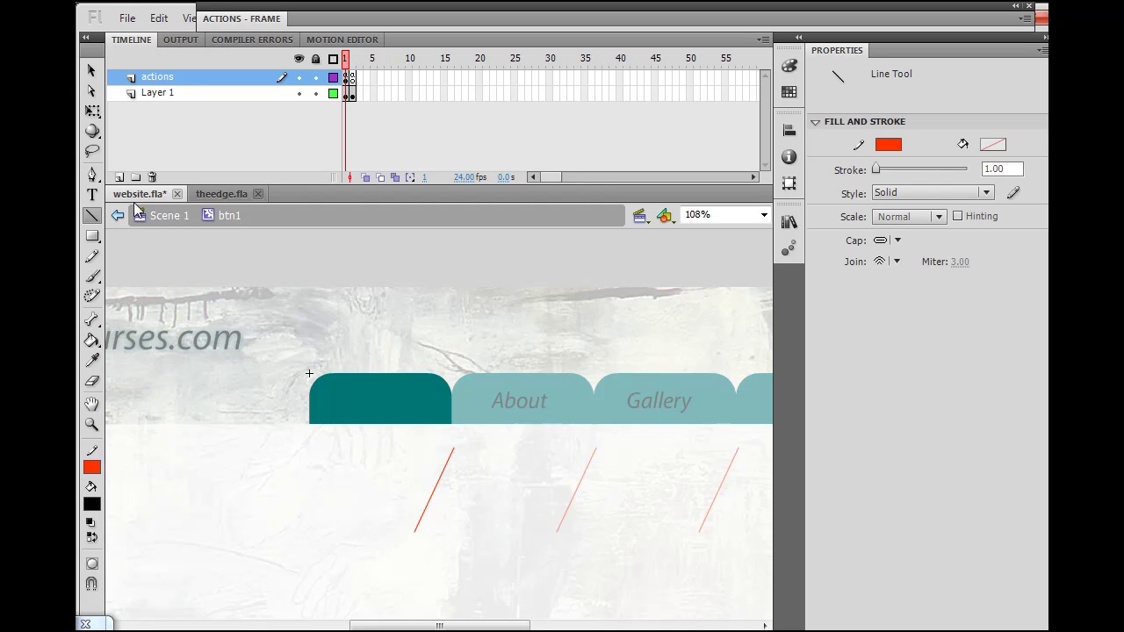
left_click(93, 72)
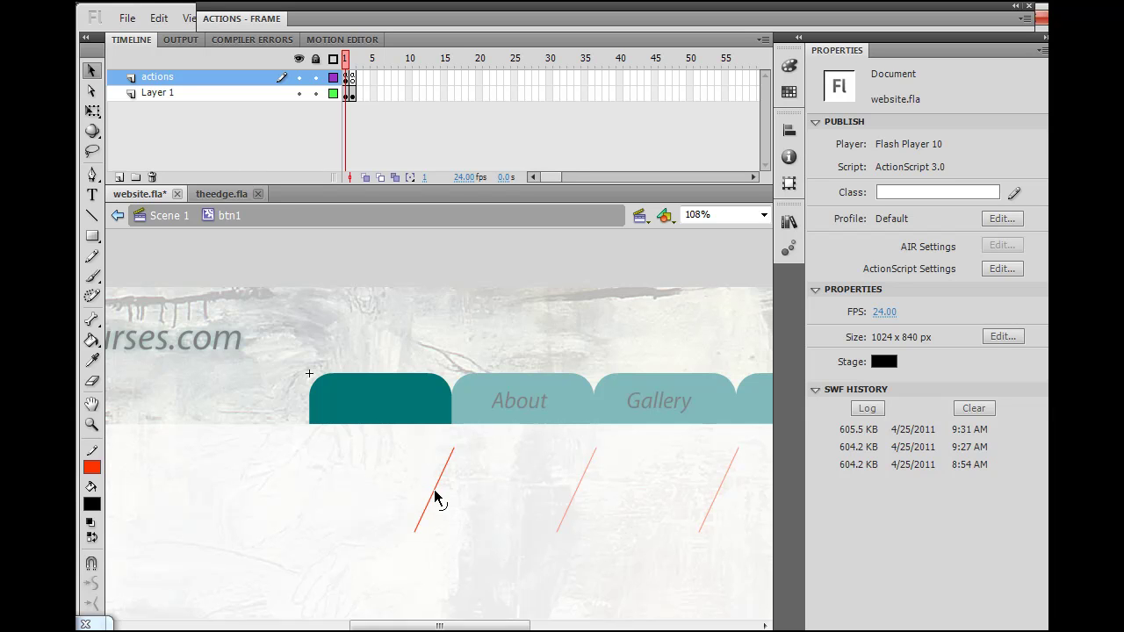
left_click_drag(437, 501, 443, 509)
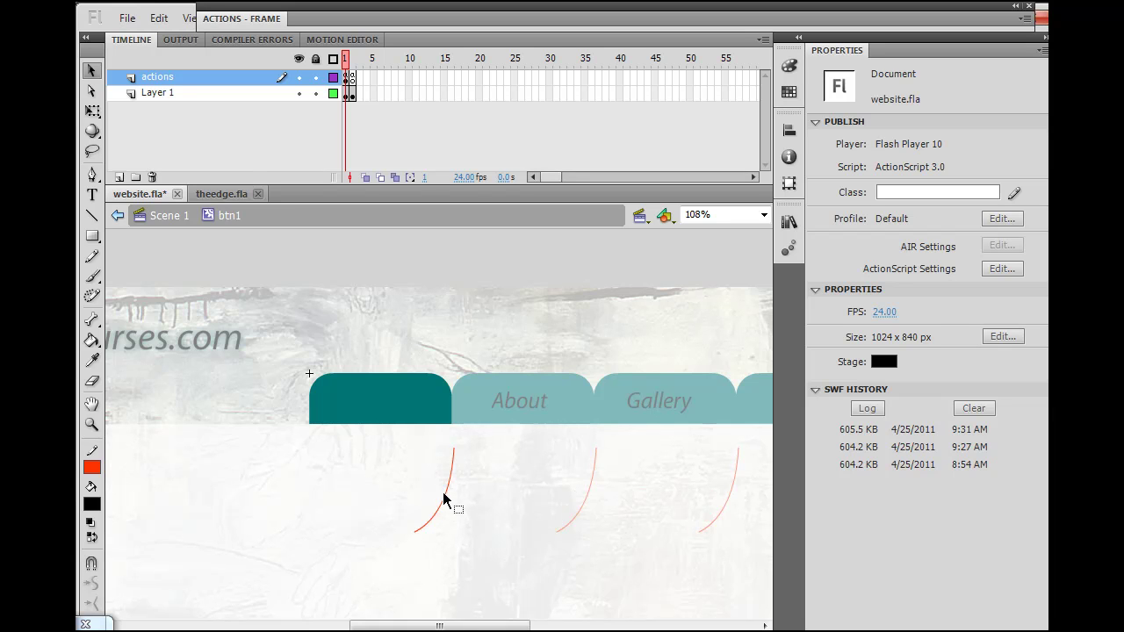
left_click_drag(454, 455, 458, 460)
Step: Move the red curve up so it crosses the tab's lower-right corner
left_click(447, 515)
left_click_drag(446, 512, 432, 412)
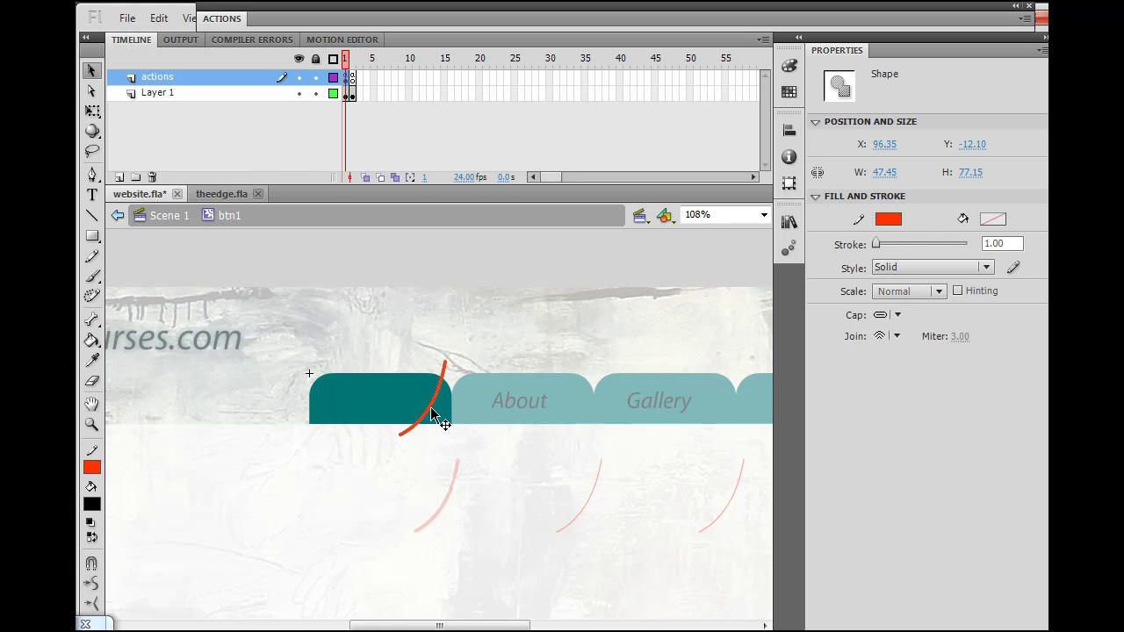
left_click(426, 532)
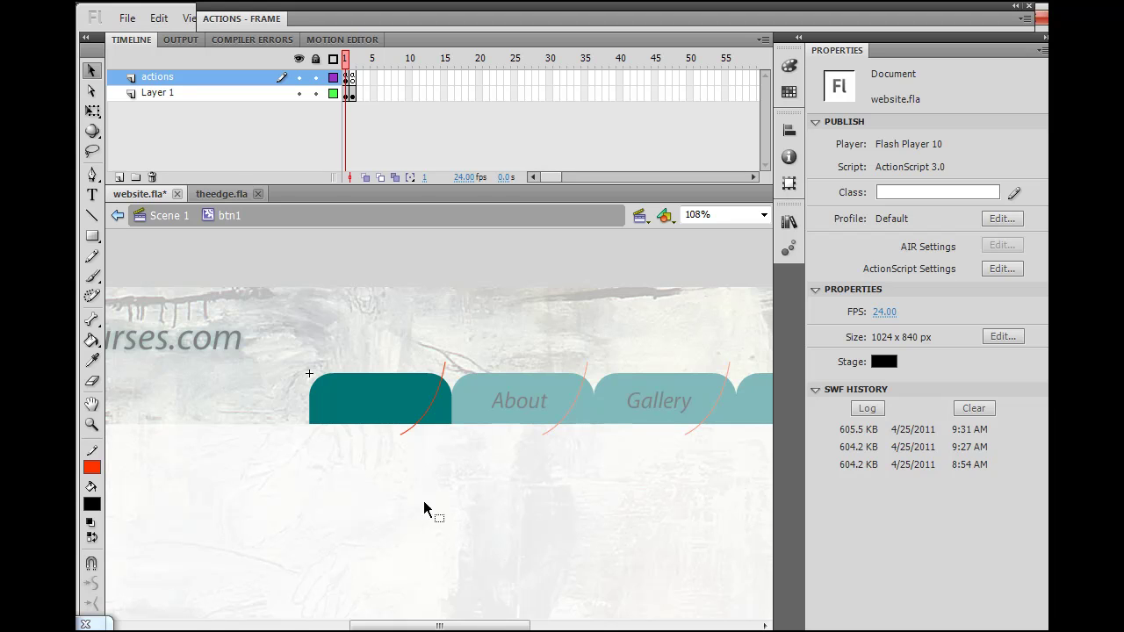
Step: Transfer the red curve from the actions layer to Layer 1, pasting it in place
left_click(404, 443)
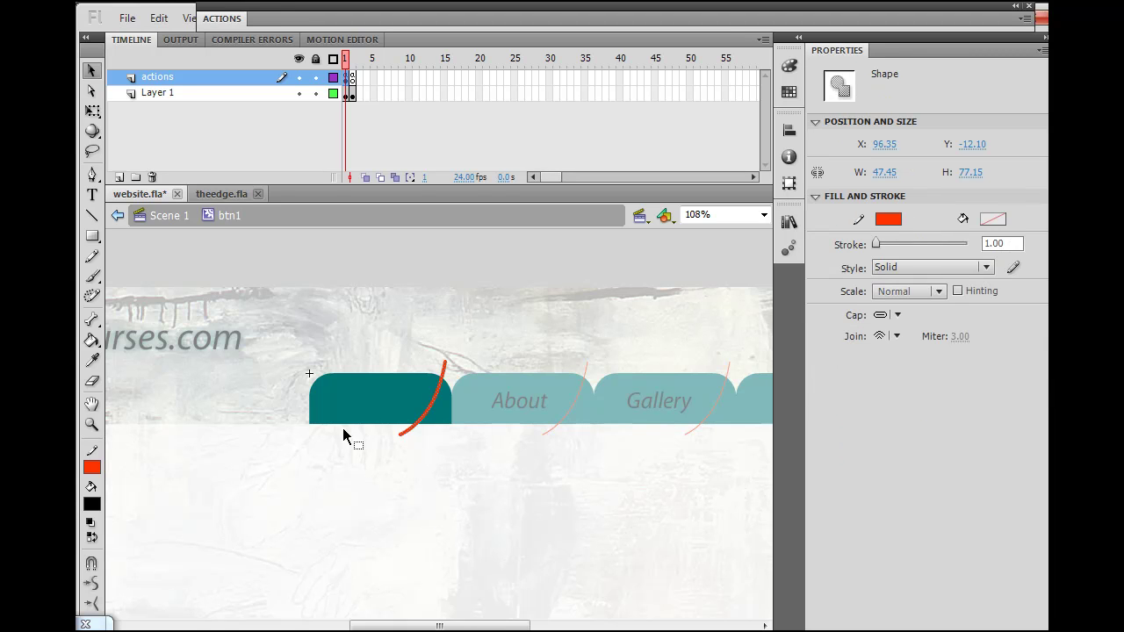
left_click(360, 462)
left_click(370, 411)
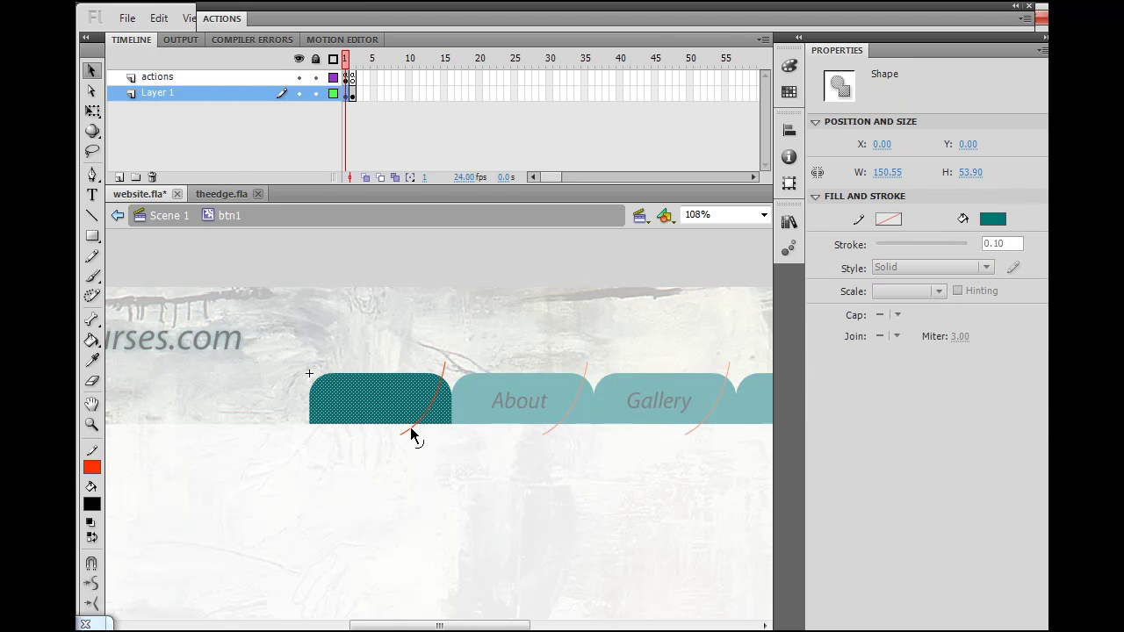
left_click(404, 453)
left_click(408, 437)
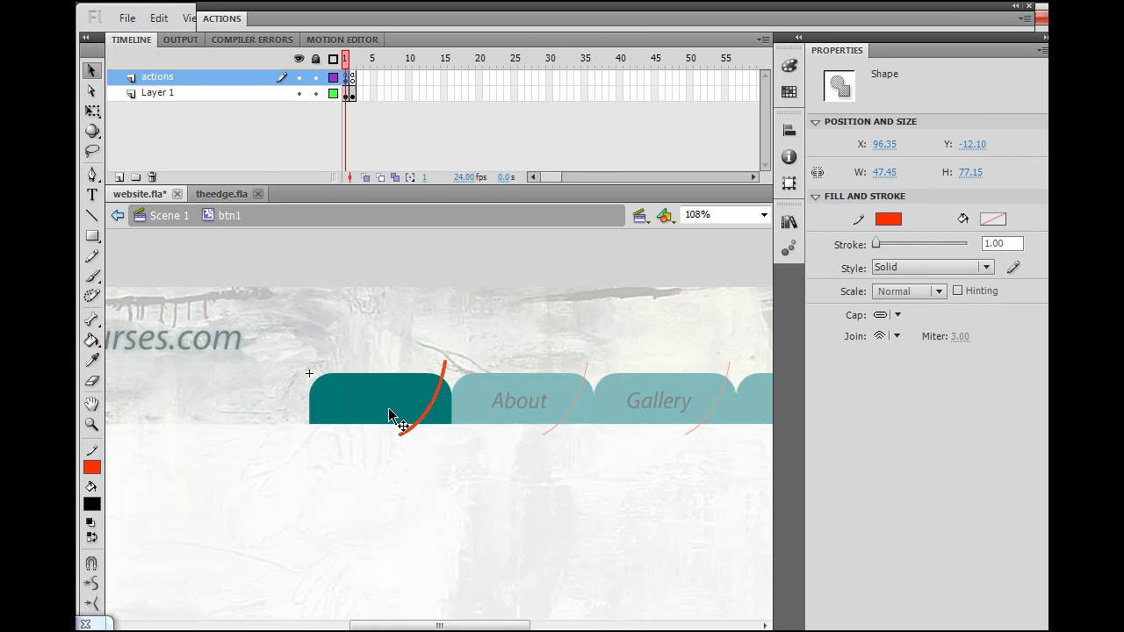
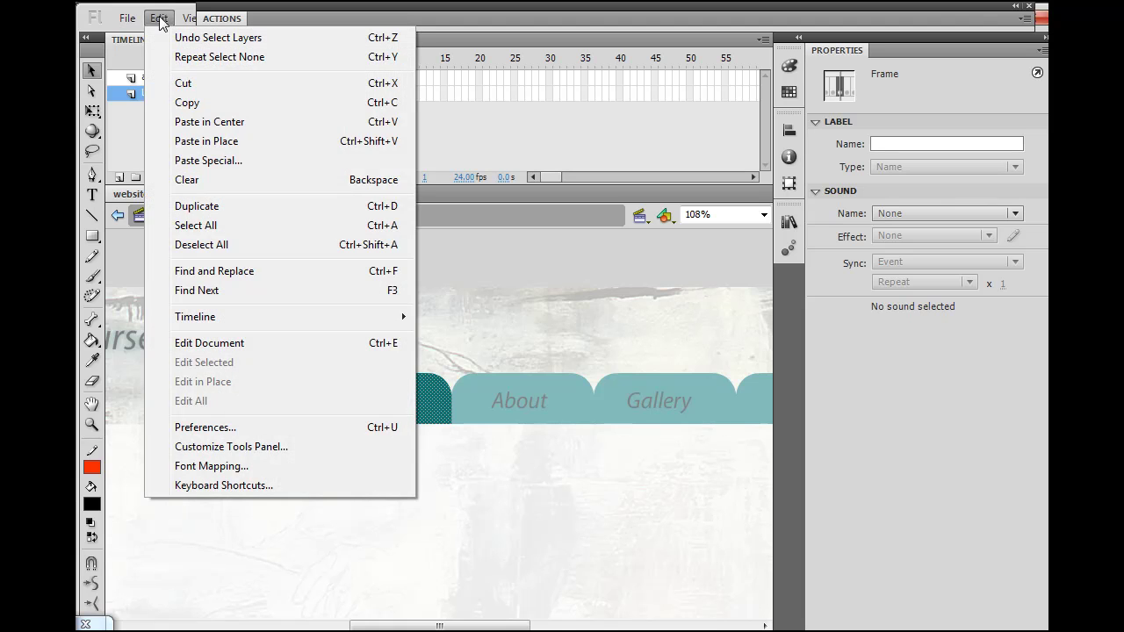
left_click(184, 141)
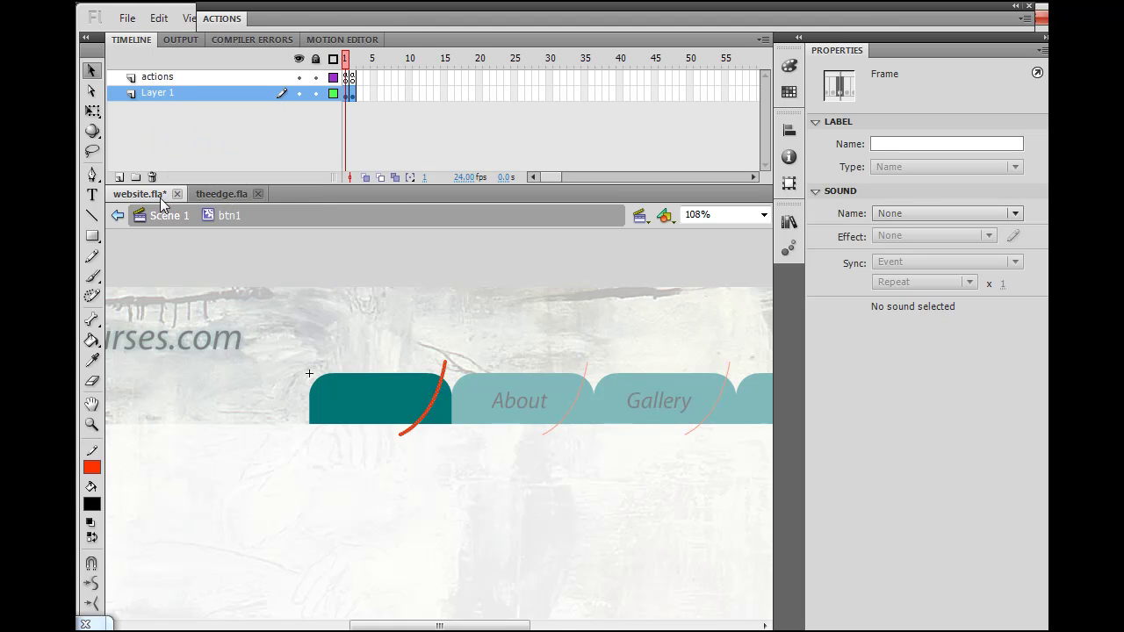
left_click(376, 525)
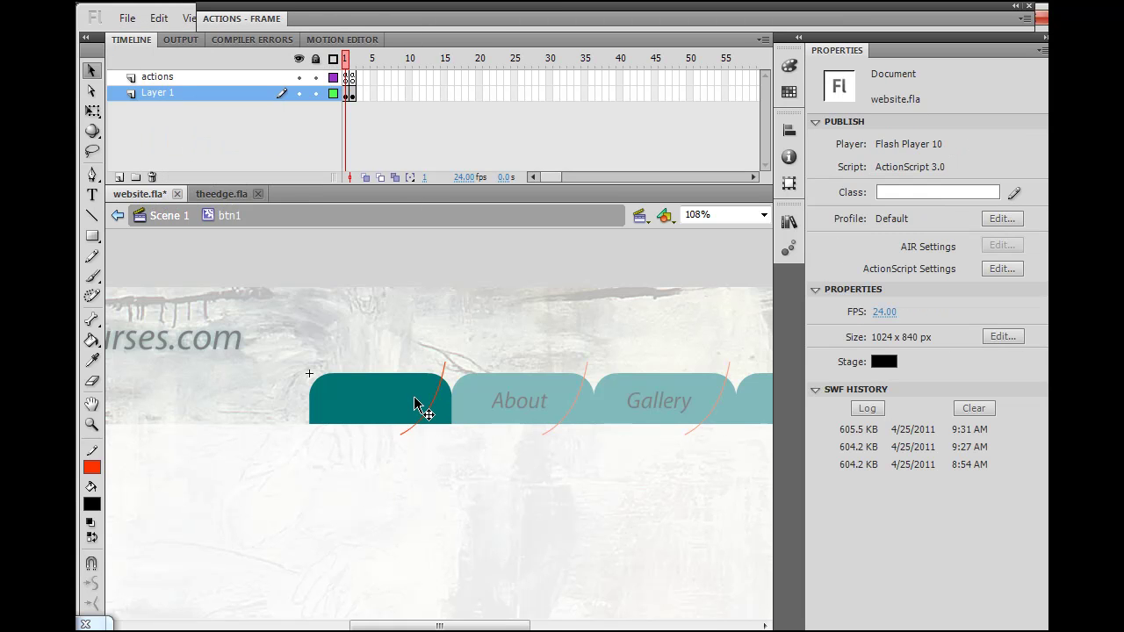
Step: Check that the tab's fill can be selected separately on each side of the red curve
left_click(437, 414)
left_click(444, 418)
left_click(390, 407)
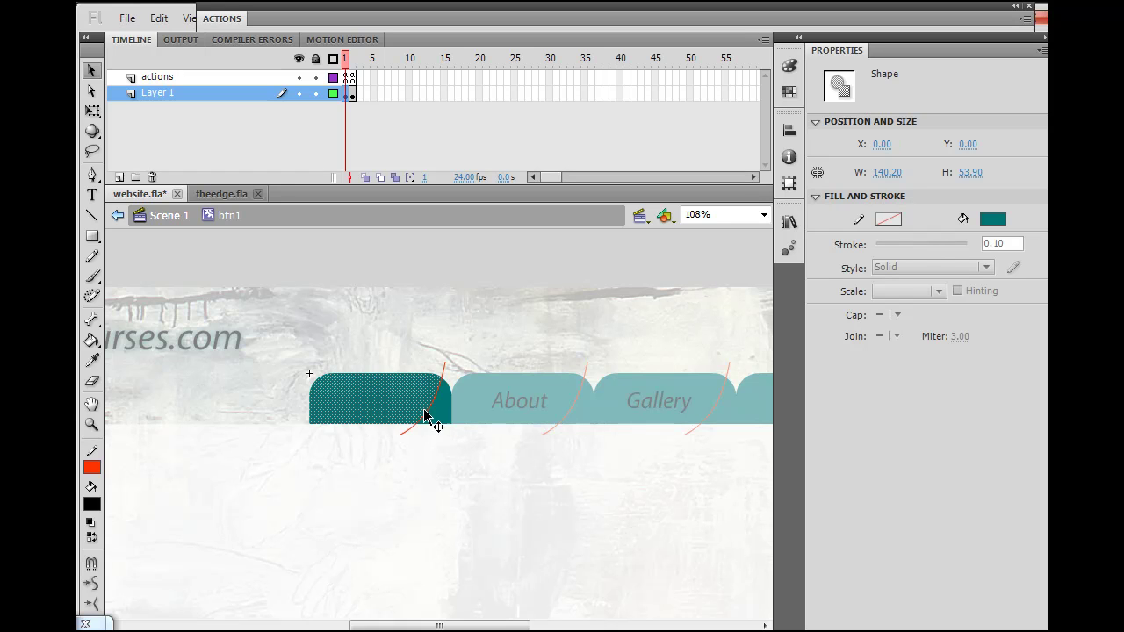
left_click(445, 423)
left_click(412, 409)
left_click(442, 419)
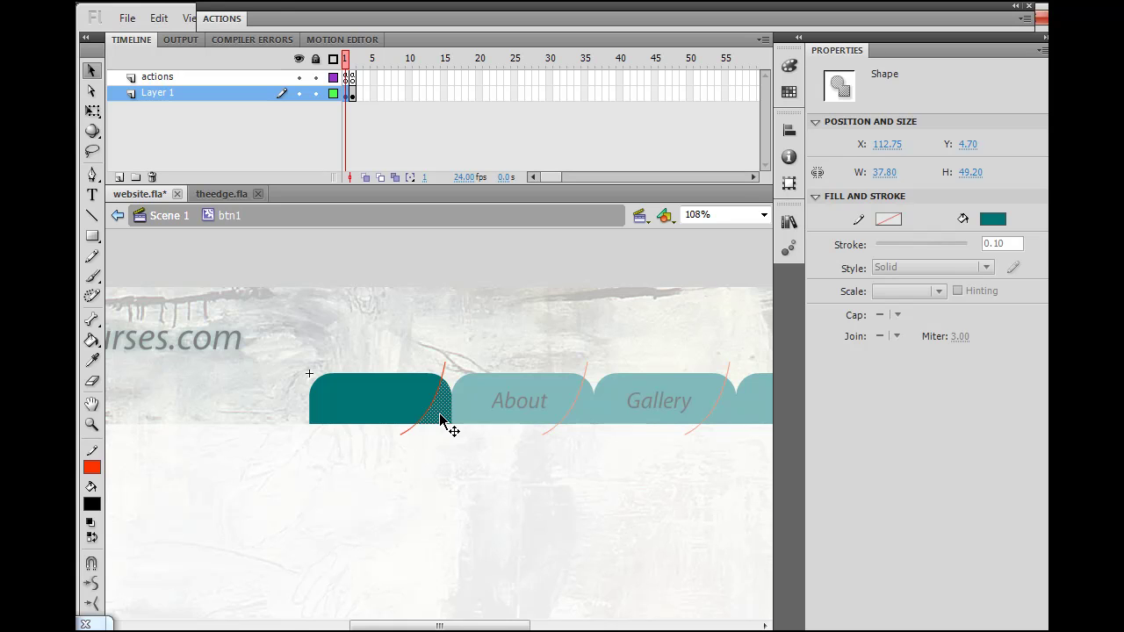
left_click(427, 442)
Step: Recolor the fill section at the tab's lower-right corner a darker teal with RGB 0, 89, 89
left_click(446, 419)
left_click(92, 360)
left_click(429, 402)
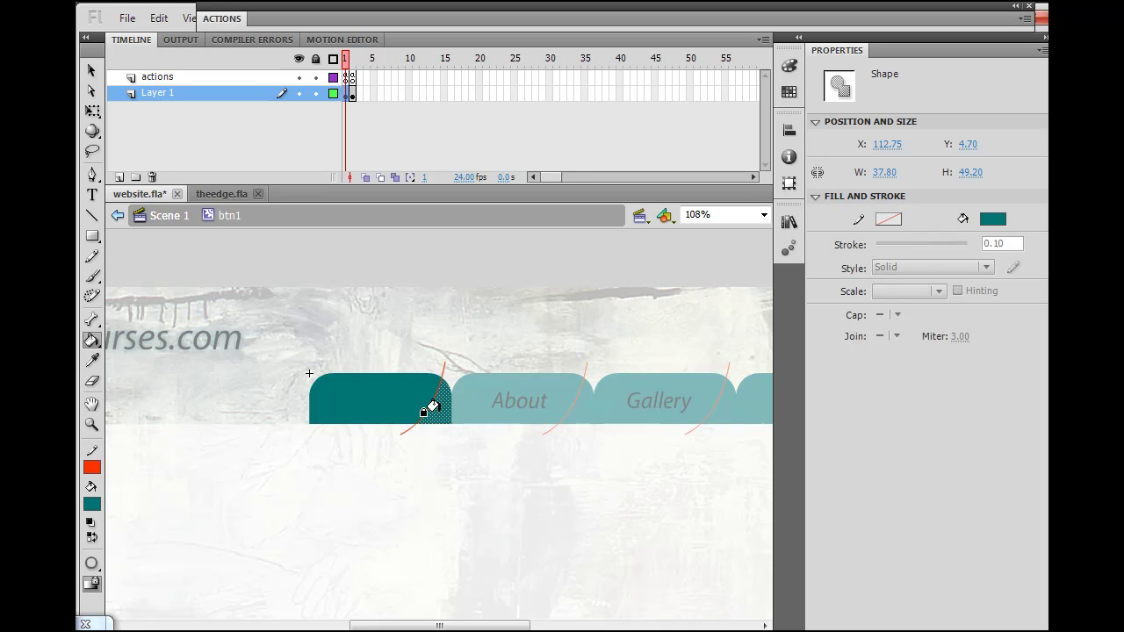
left_click(91, 506)
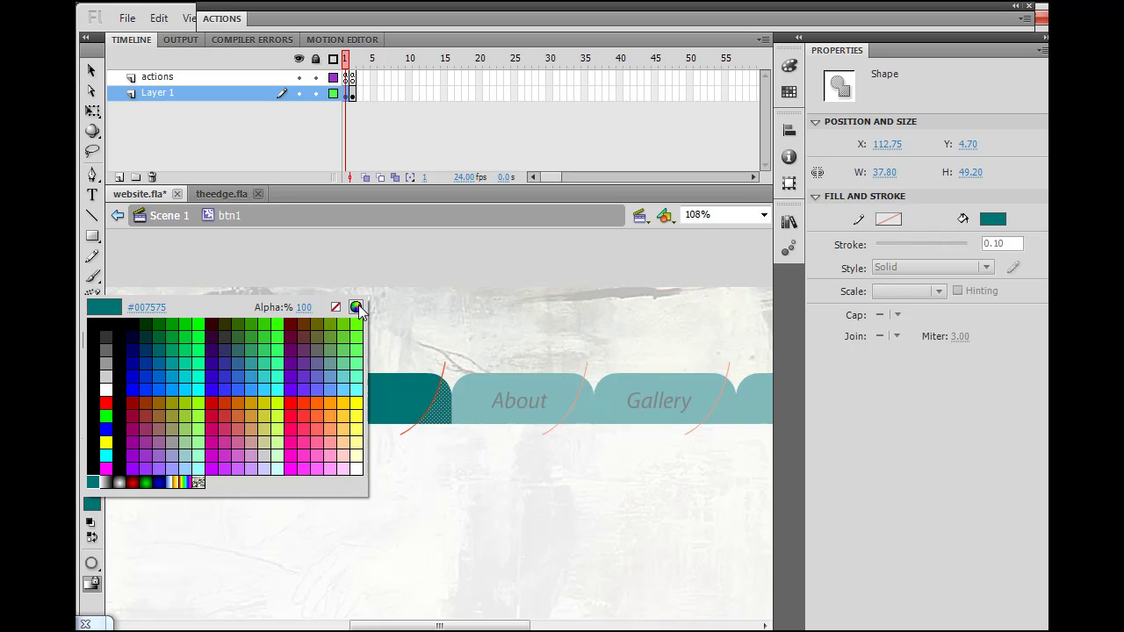
left_click(357, 305)
left_click_drag(757, 333, 755, 343)
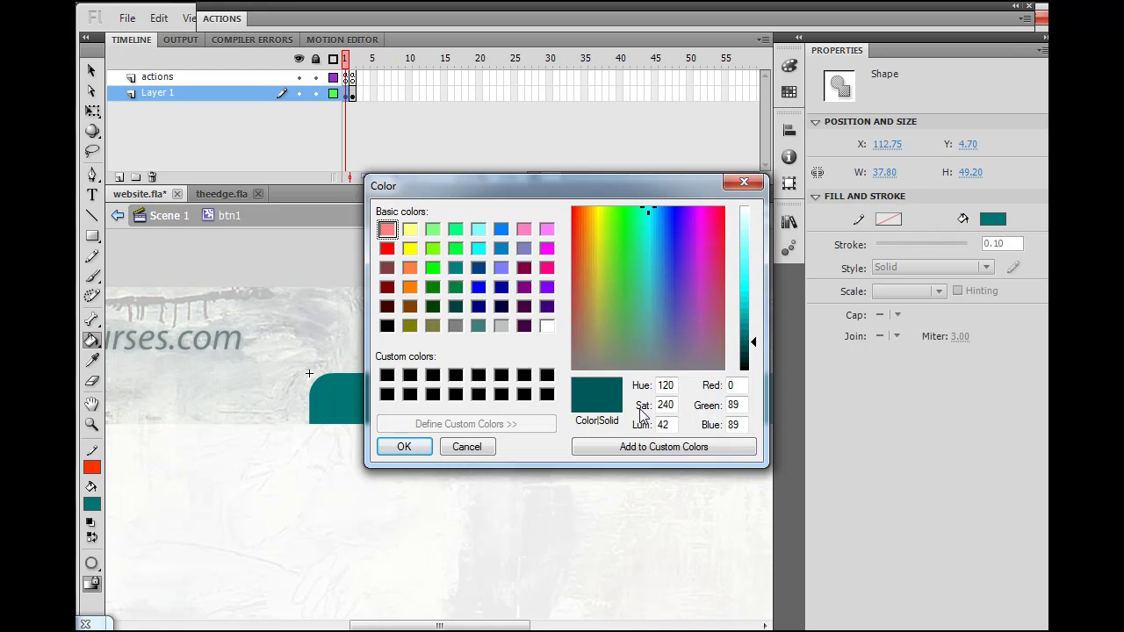
left_click(403, 446)
left_click(92, 70)
left_click(387, 465)
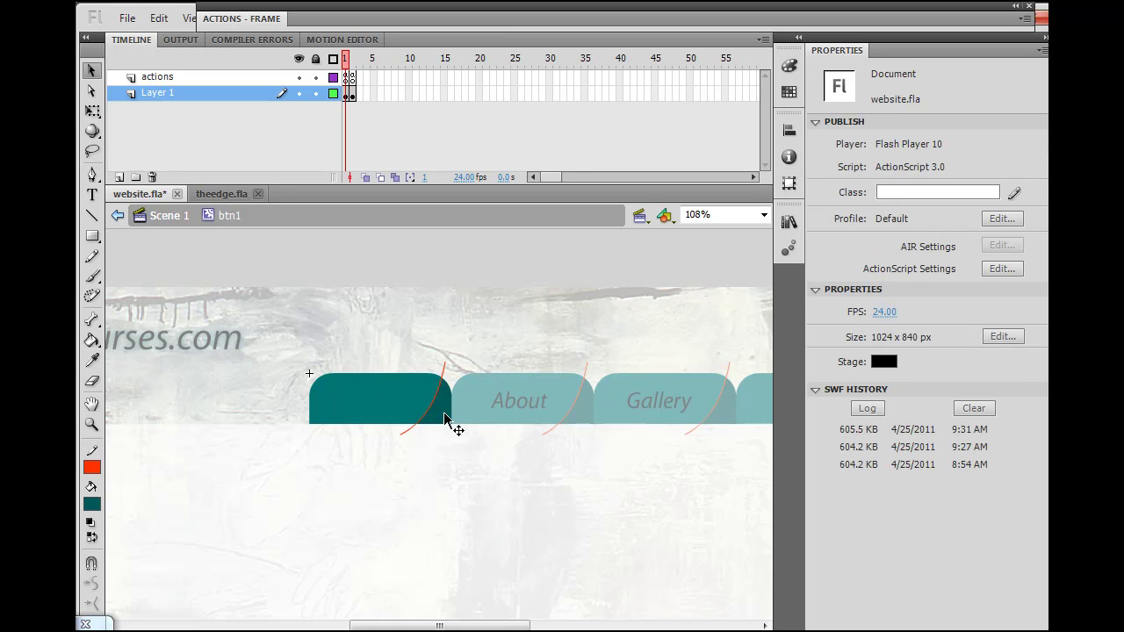
Step: Delete the whole red curve from the tab and return to Scene 1
left_click(406, 434)
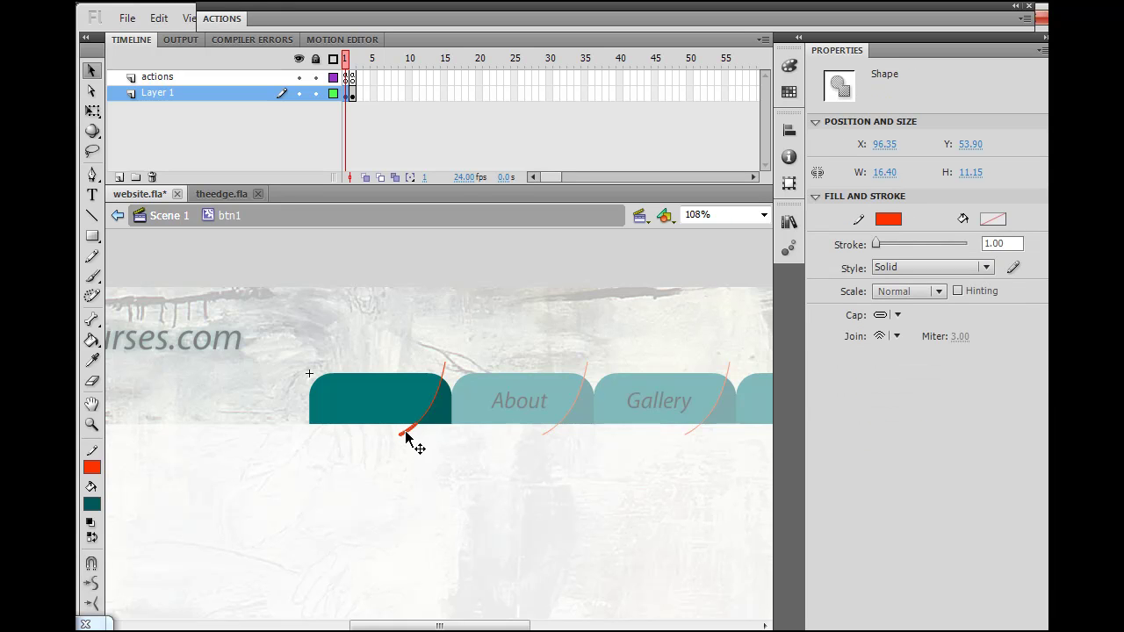
double_click(406, 434)
key("Delete")
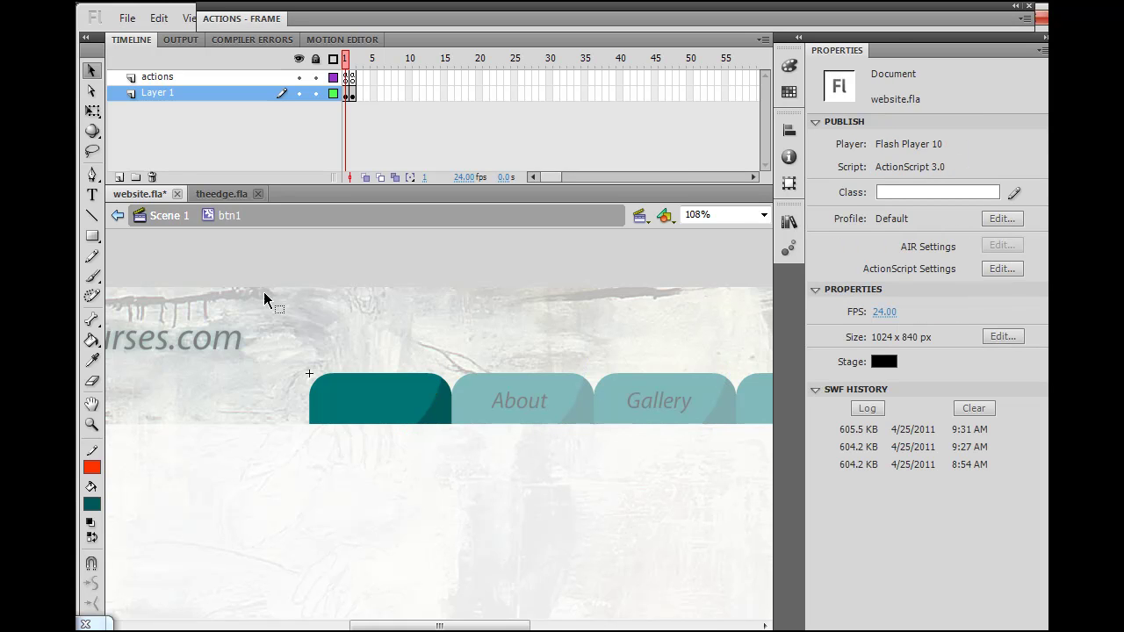
left_click(165, 217)
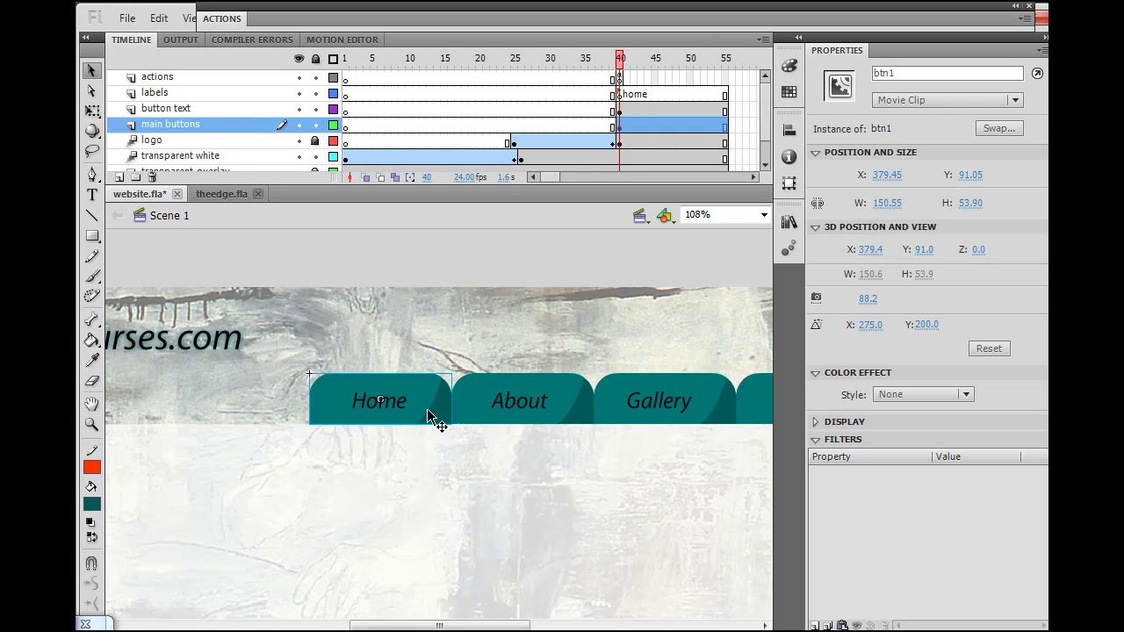
Step: Insert a blank keyframe at frame 50 of the labels layer and label it about
left_click_drag(471, 628, 516, 629)
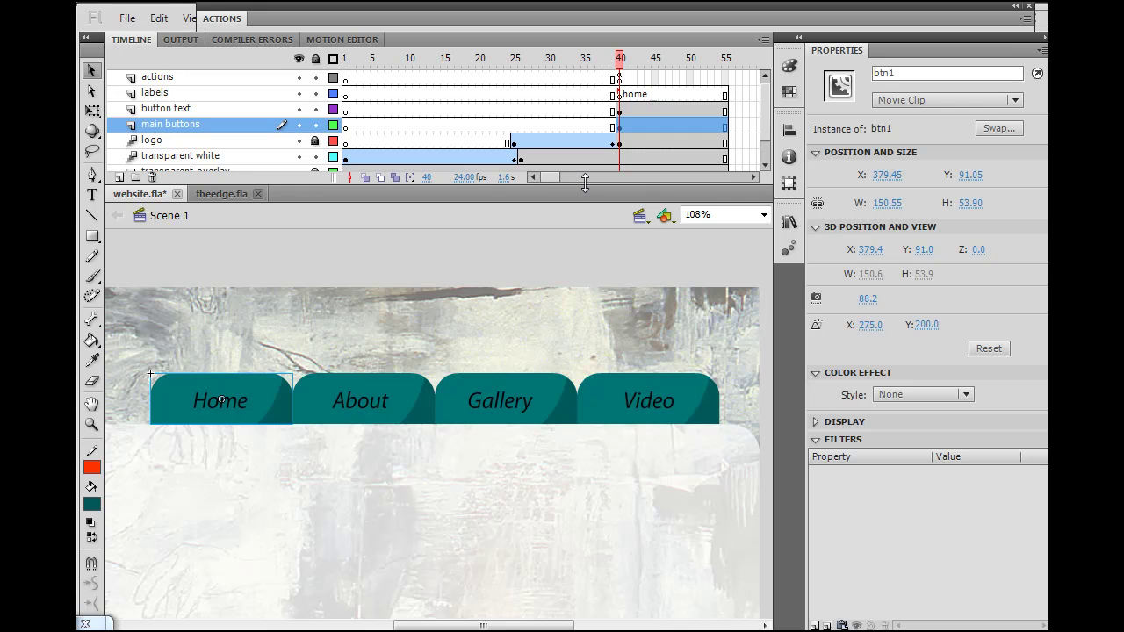
left_click_drag(585, 182, 578, 219)
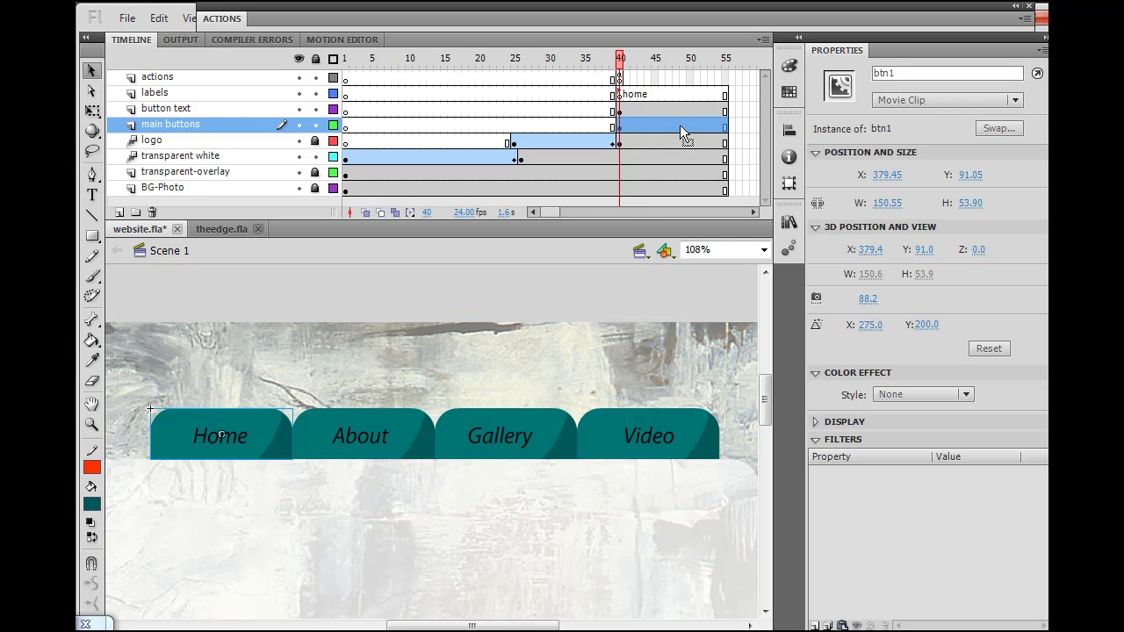
left_click_drag(556, 212, 566, 211)
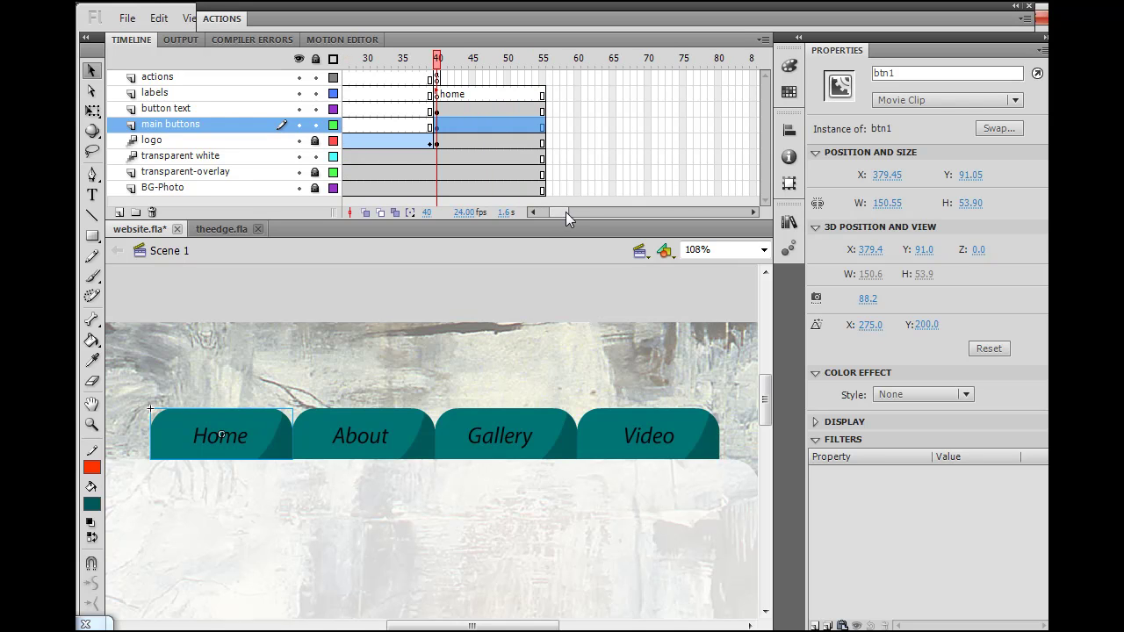
left_click(508, 95)
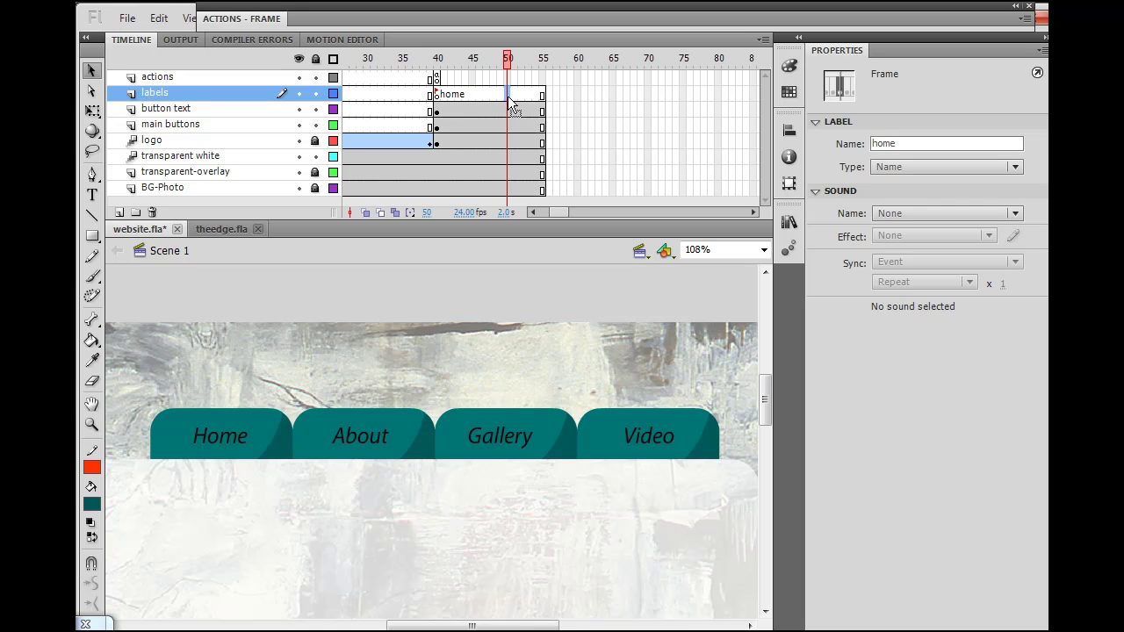
key("F7")
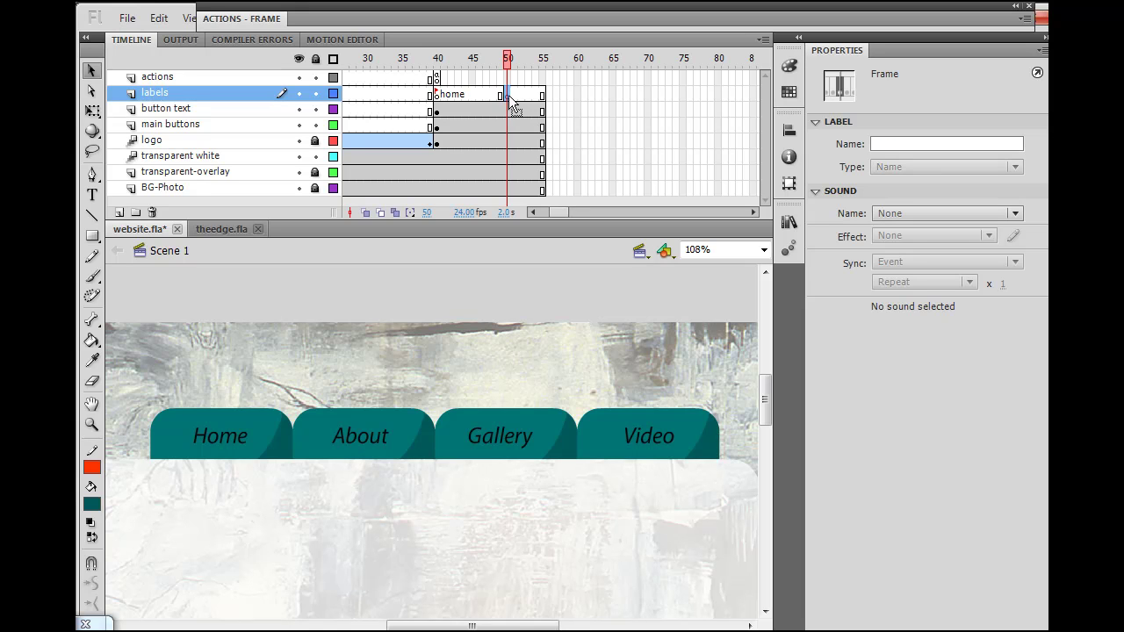
left_click(886, 143)
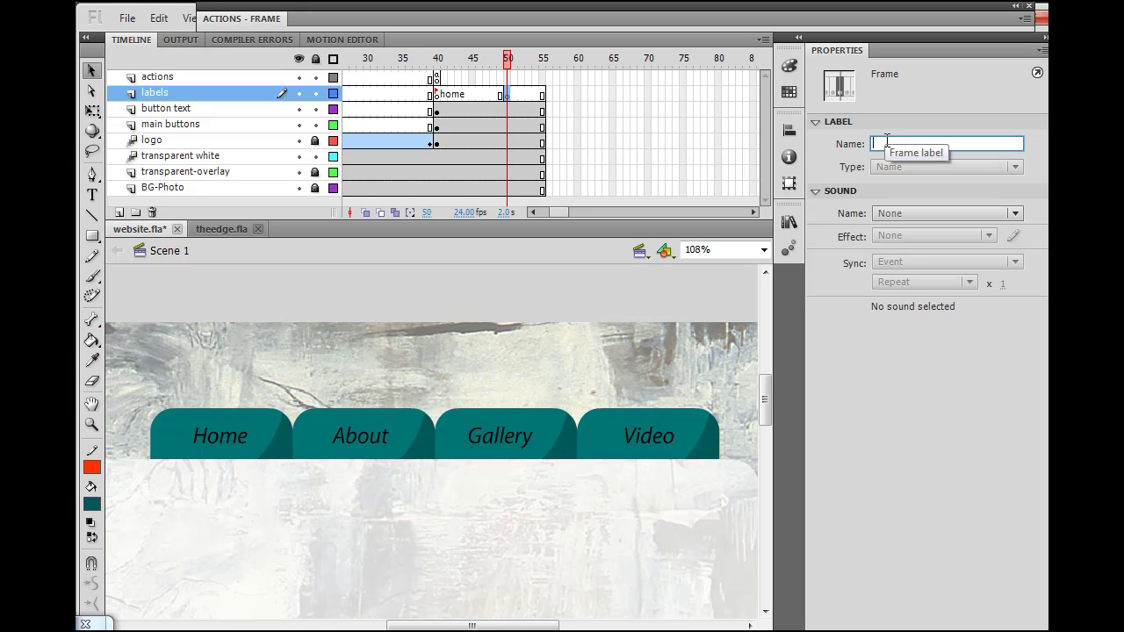
type("about")
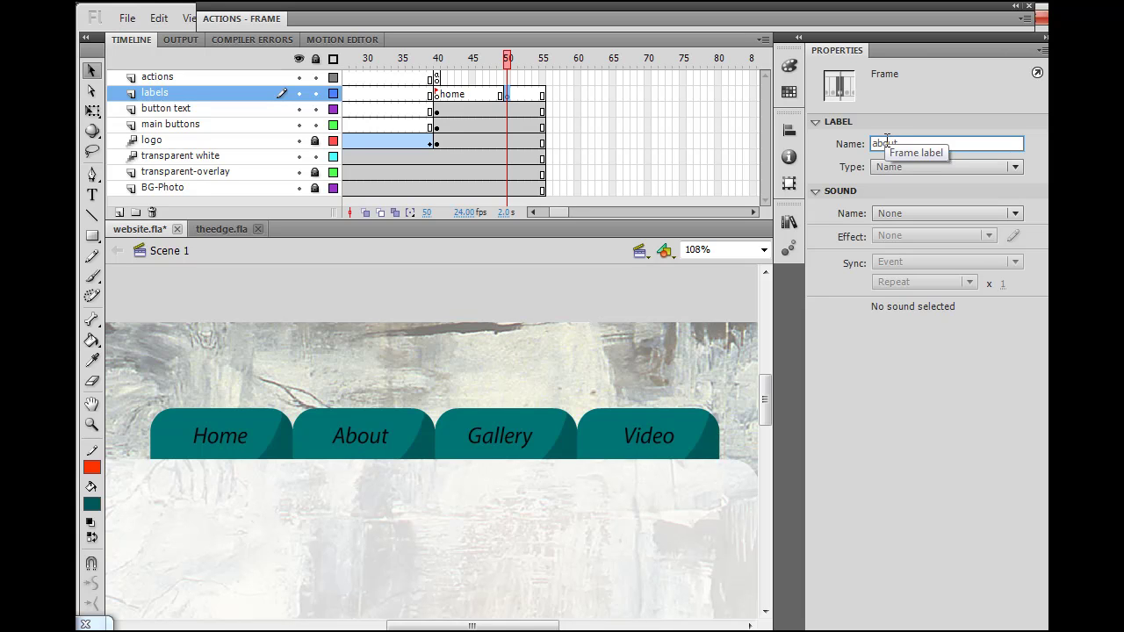
key("Return")
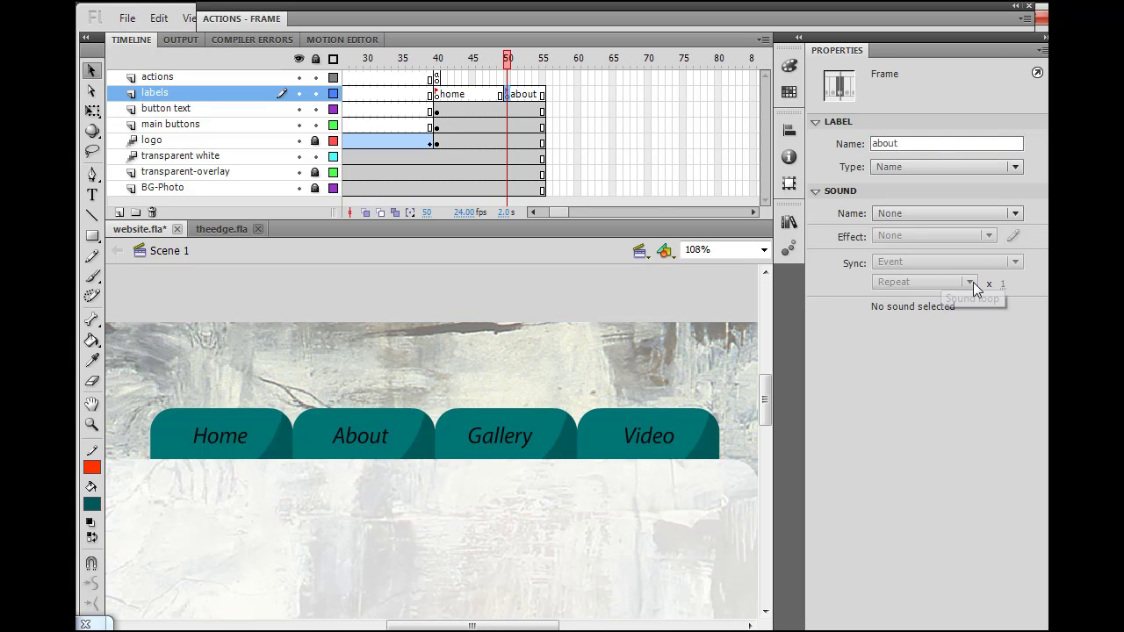
Step: Insert a keyframe at frame 60 of the labels layer and label it gallery
left_click(577, 92)
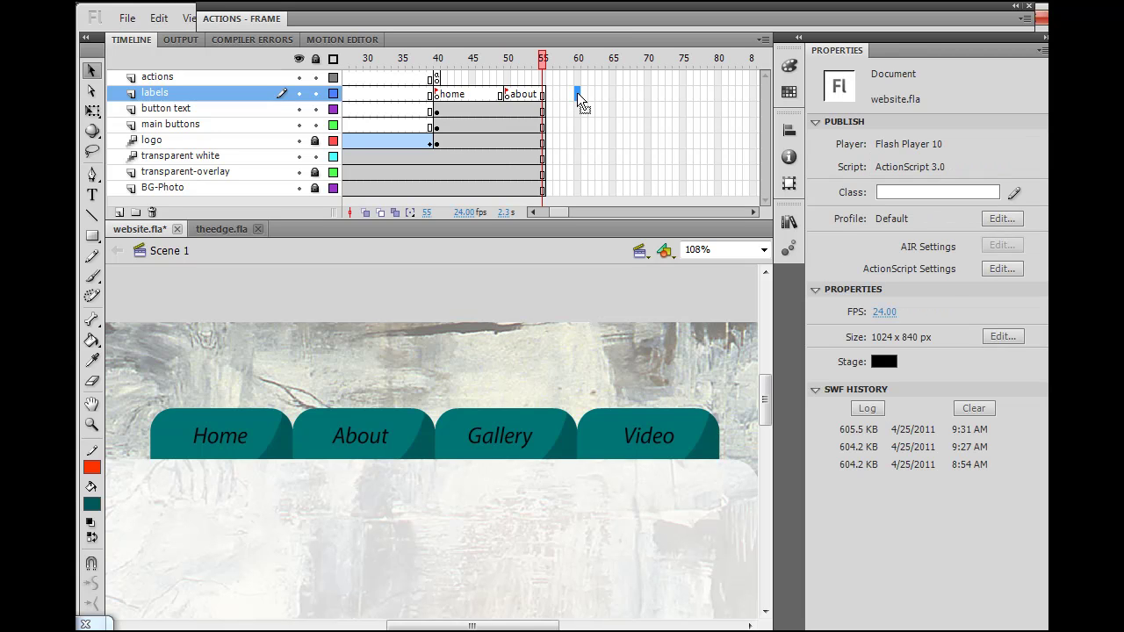
key("F6")
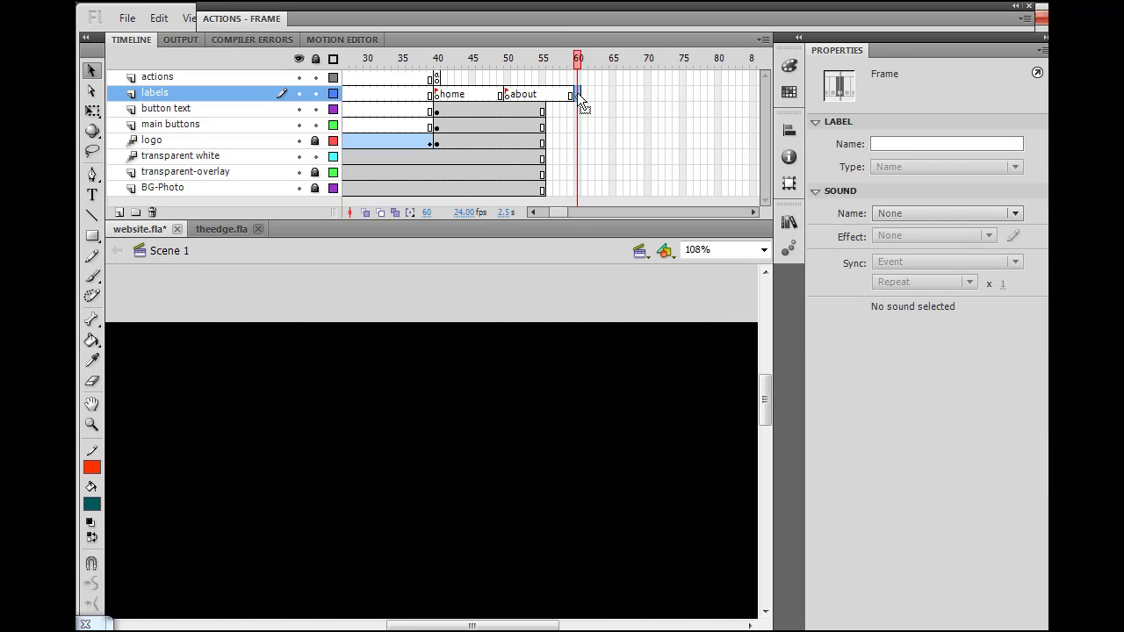
left_click(885, 144)
type("gallery")
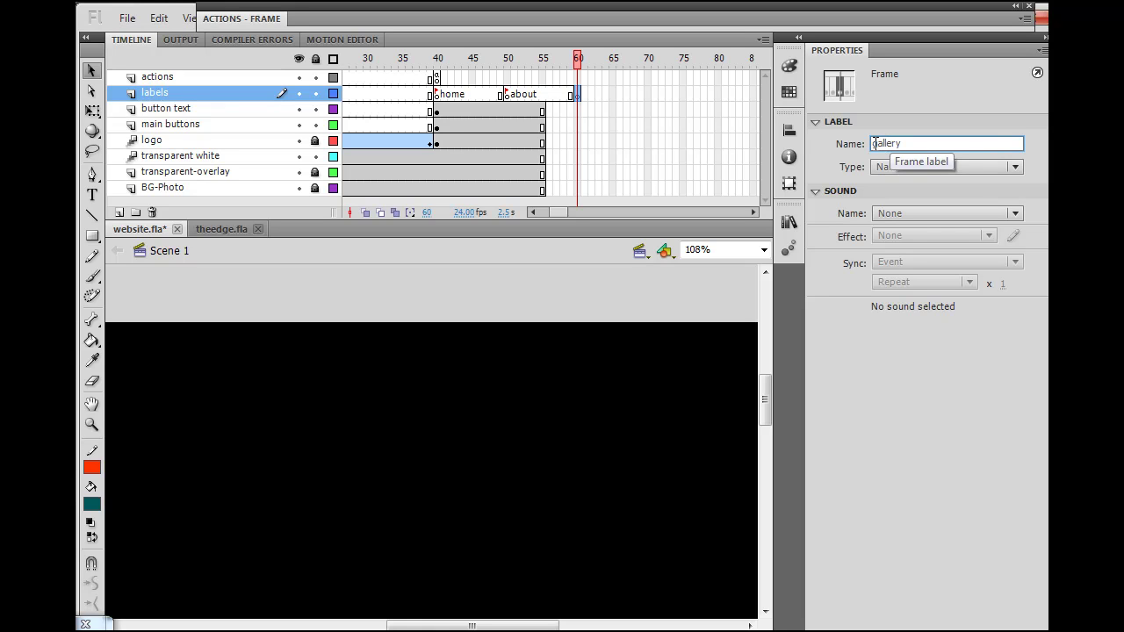
key("Return")
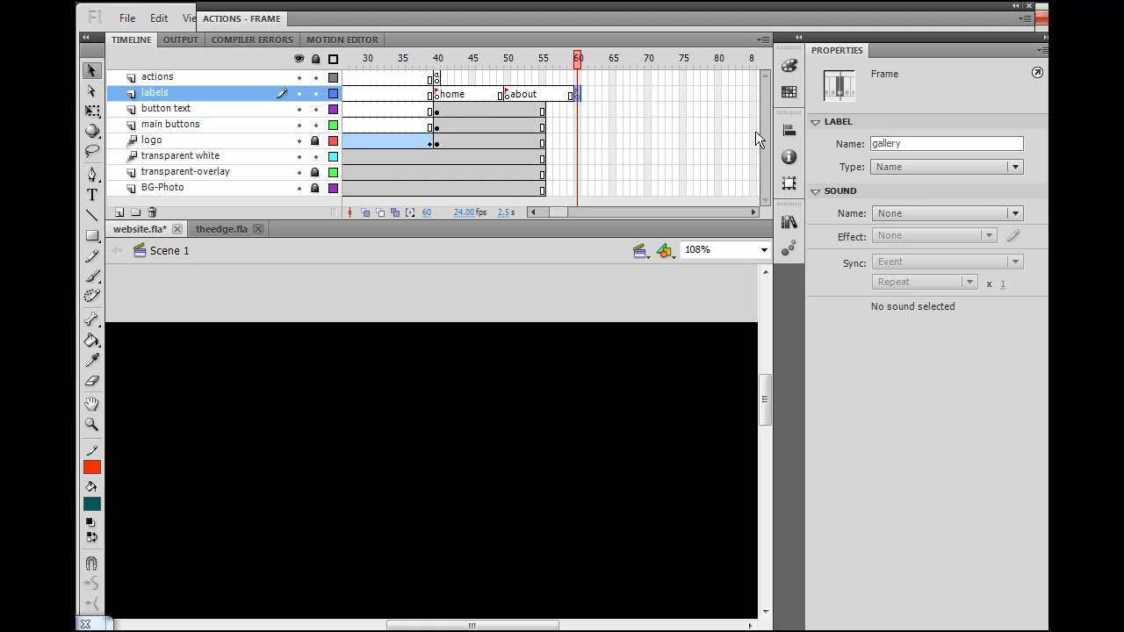
Step: Insert a keyframe at frame 70 of the labels layer and label it video
left_click(647, 93)
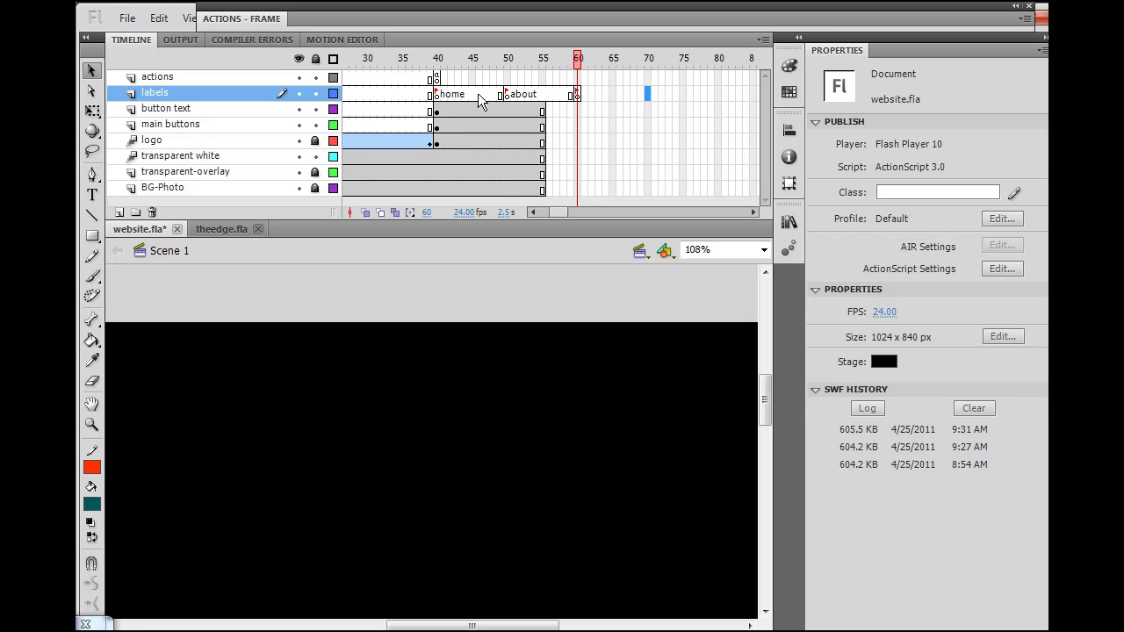
right_click(648, 94)
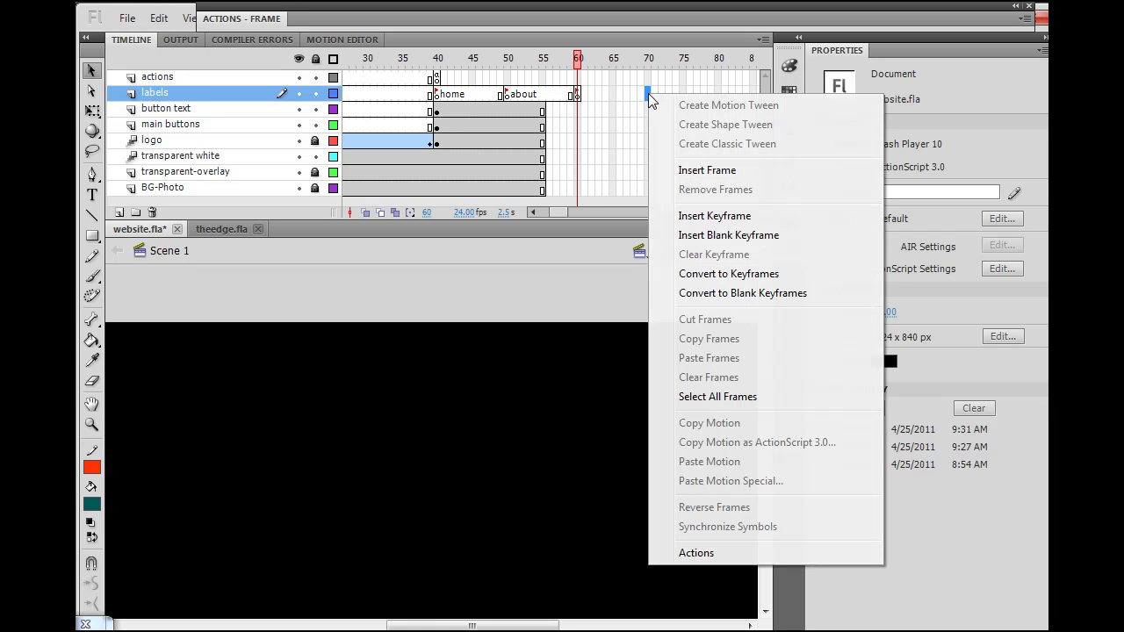
left_click(692, 218)
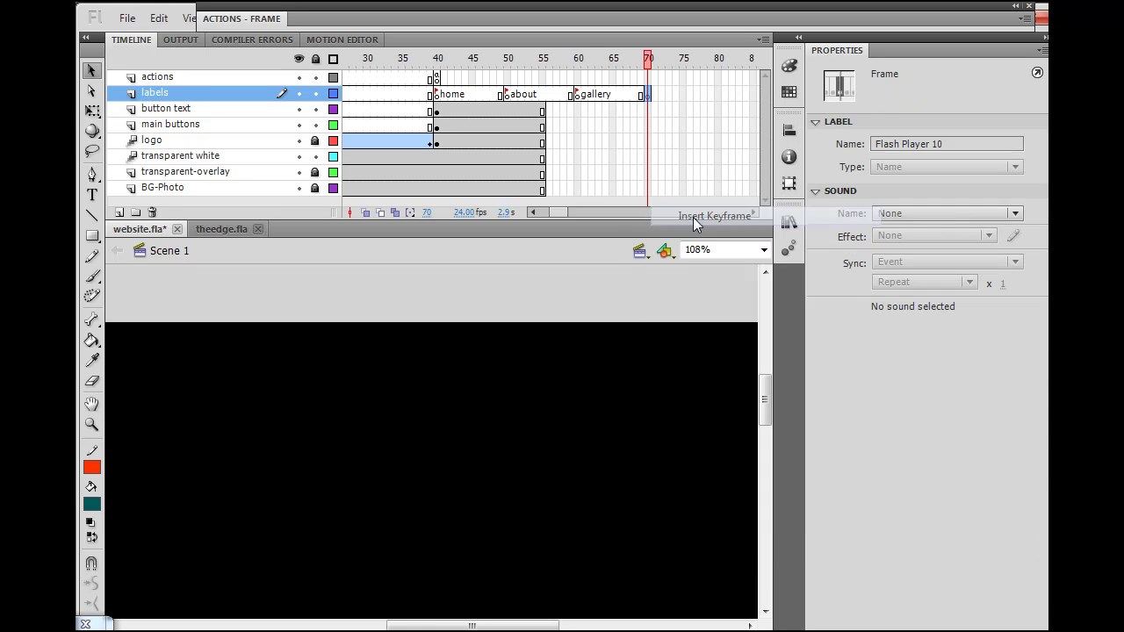
left_click(909, 142)
type("video")
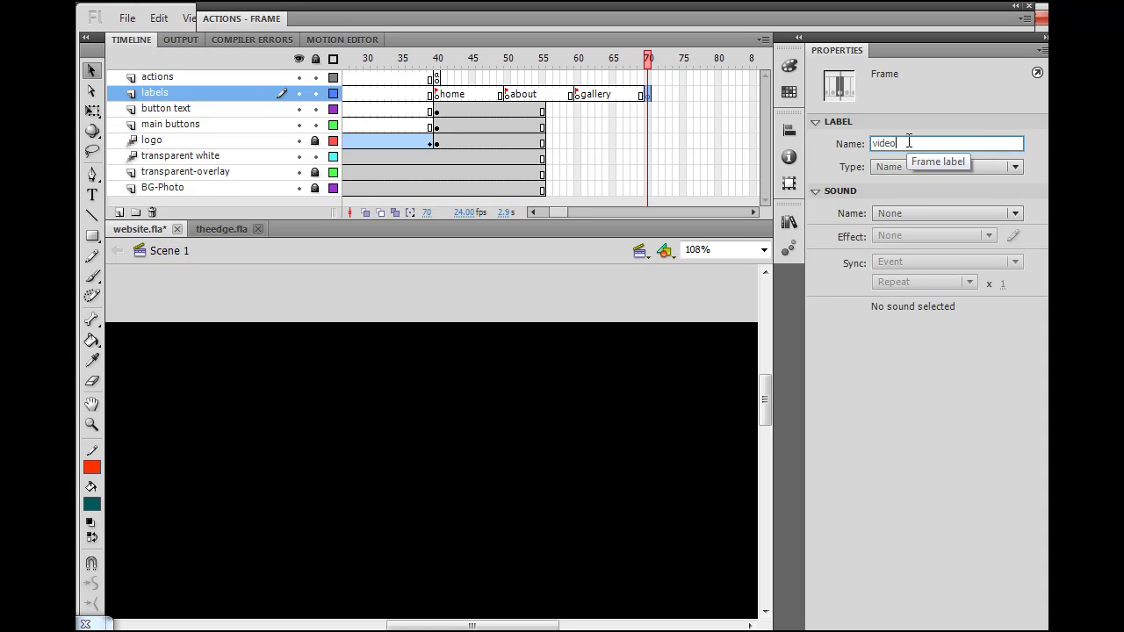
key("Return")
left_click(662, 157)
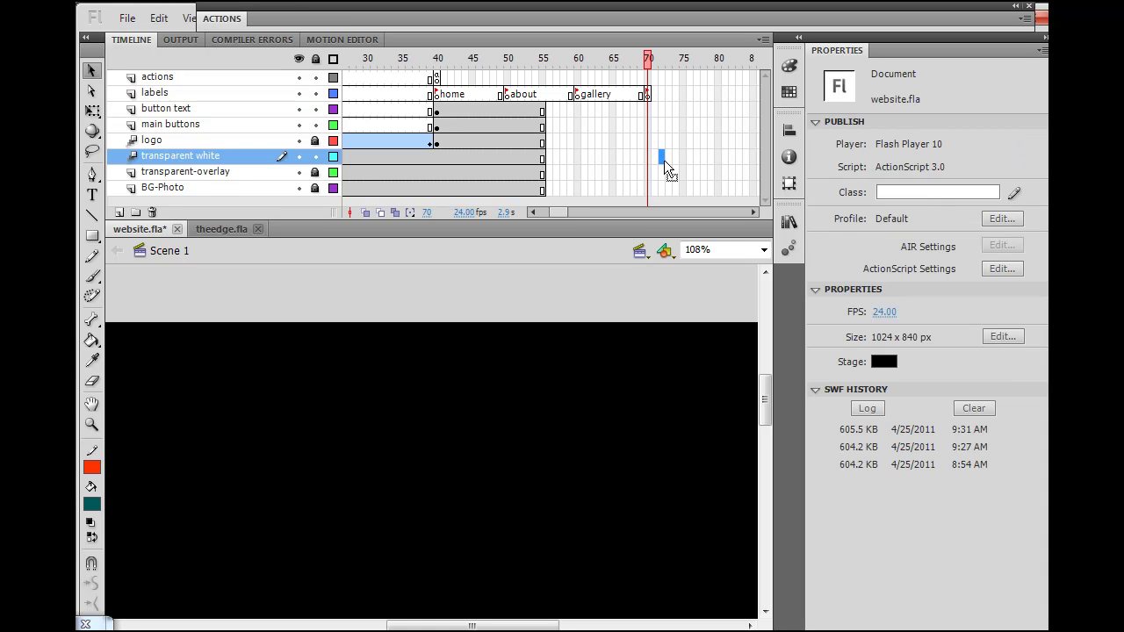
Step: Extend the labels layer to frame 80 by inserting a regular frame there
left_click(717, 93)
right_click(717, 94)
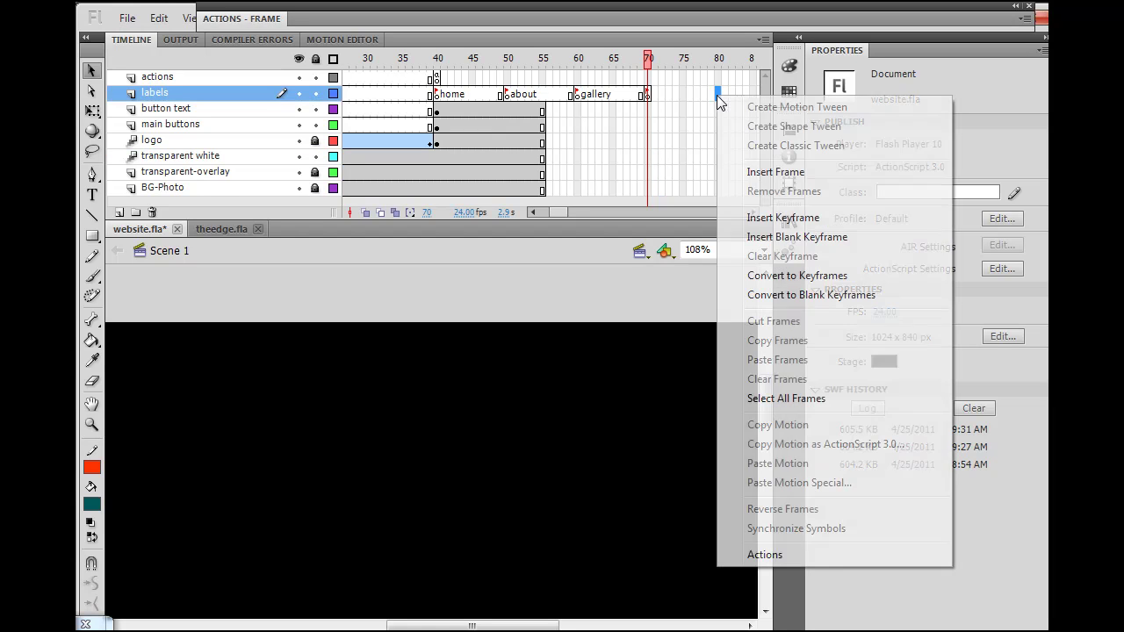
left_click(773, 172)
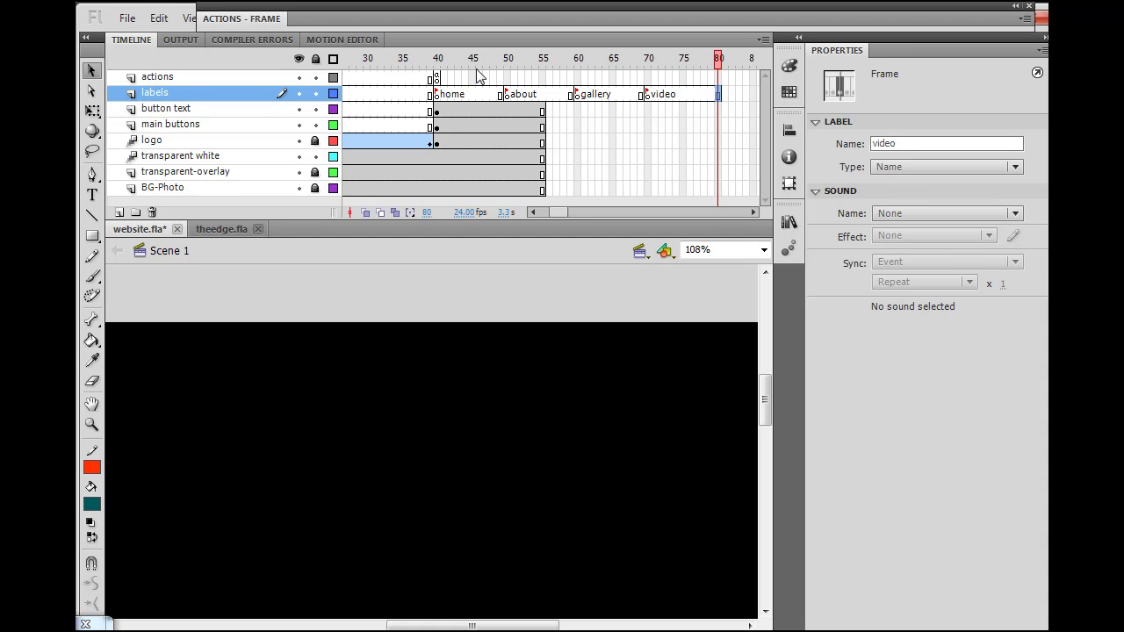
Step: Insert a keyframe at frame 50 of the actions layer and add the script stop(); to it
left_click(435, 78)
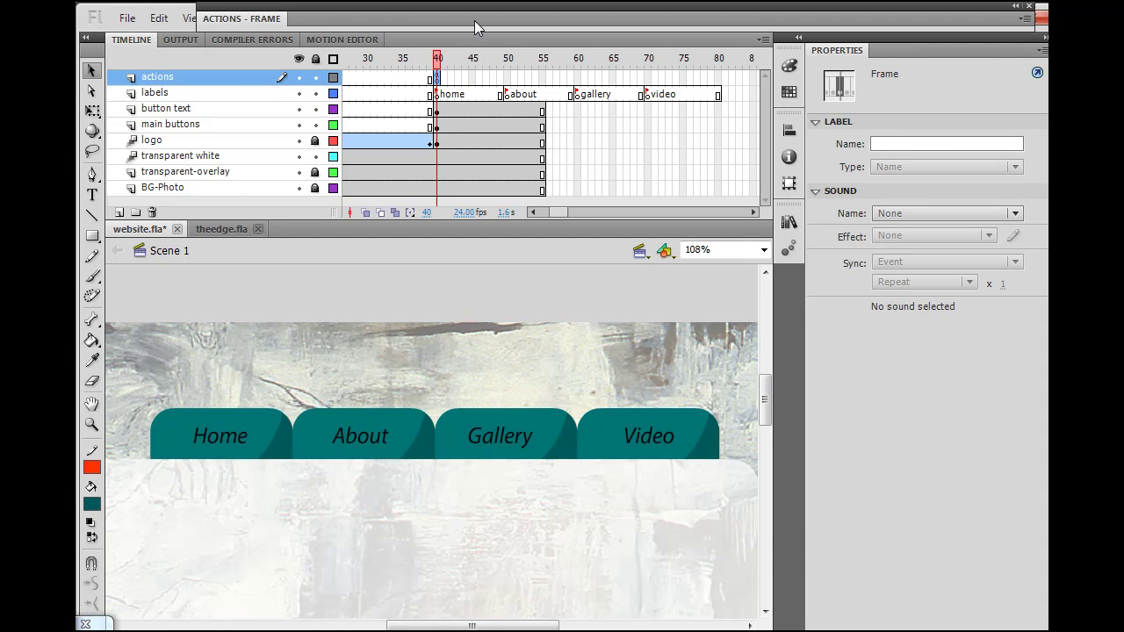
left_click(474, 20)
left_click(474, 21)
left_click(507, 80)
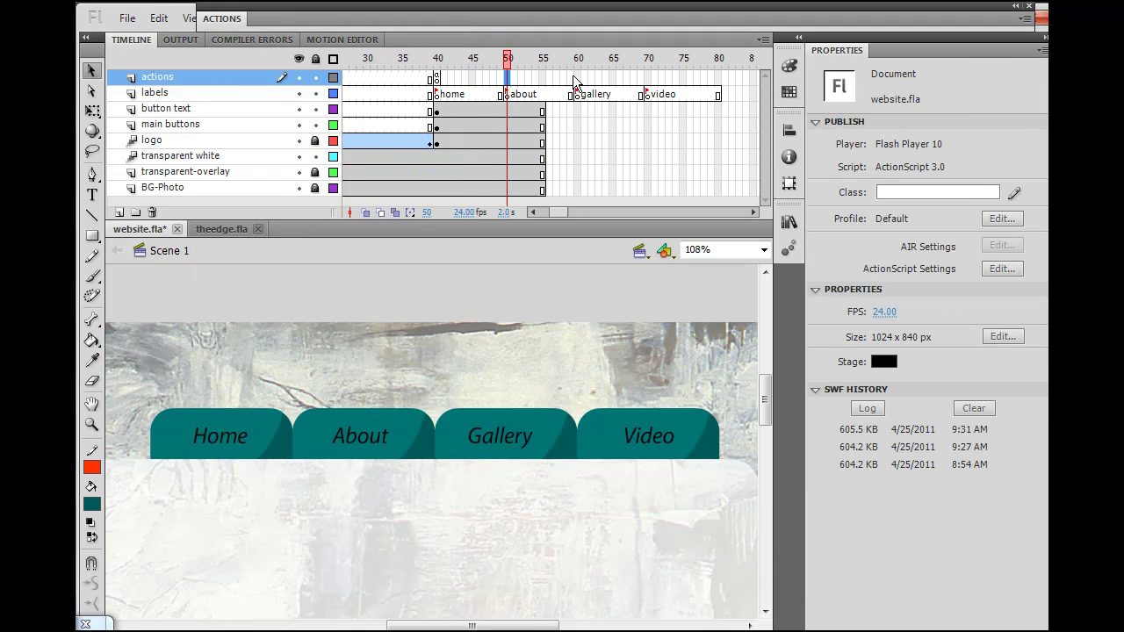
right_click(508, 83)
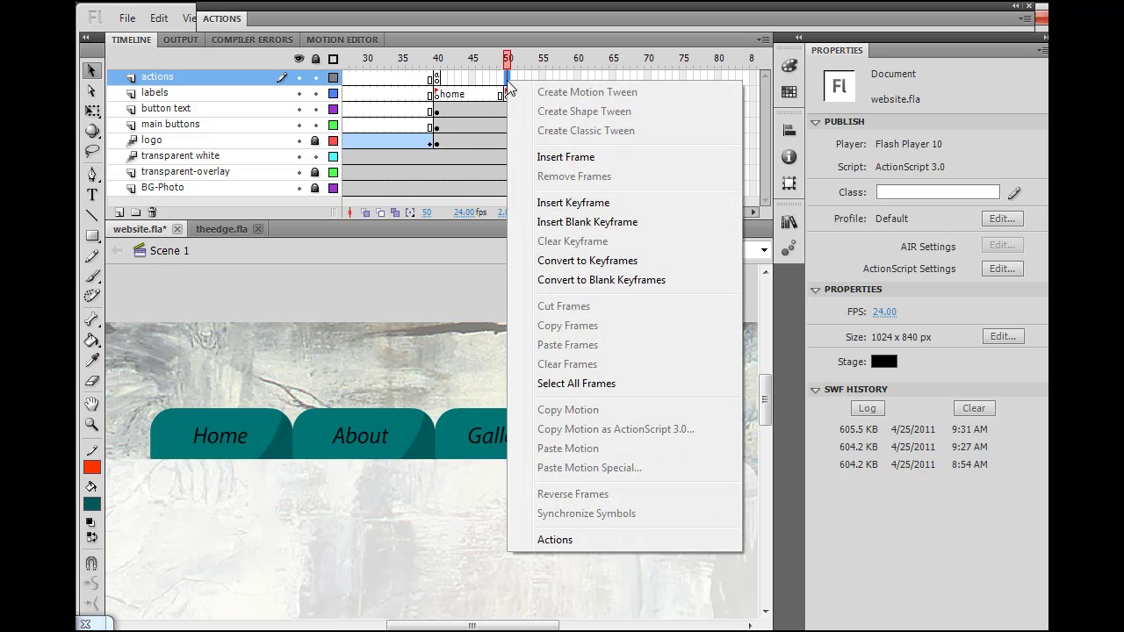
left_click(574, 203)
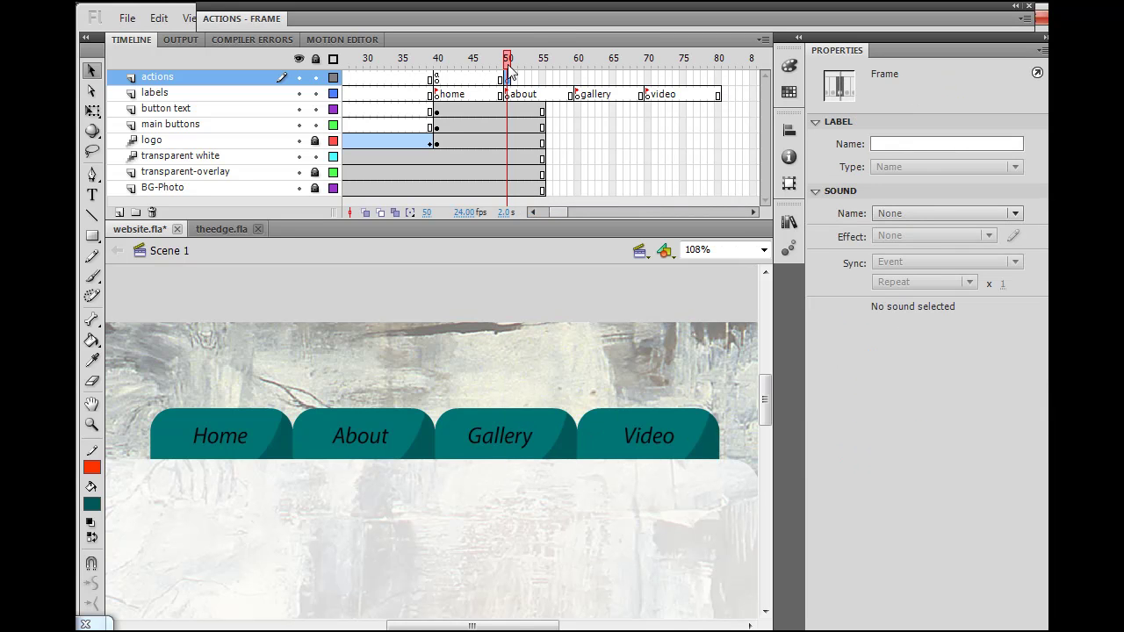
left_click(544, 19)
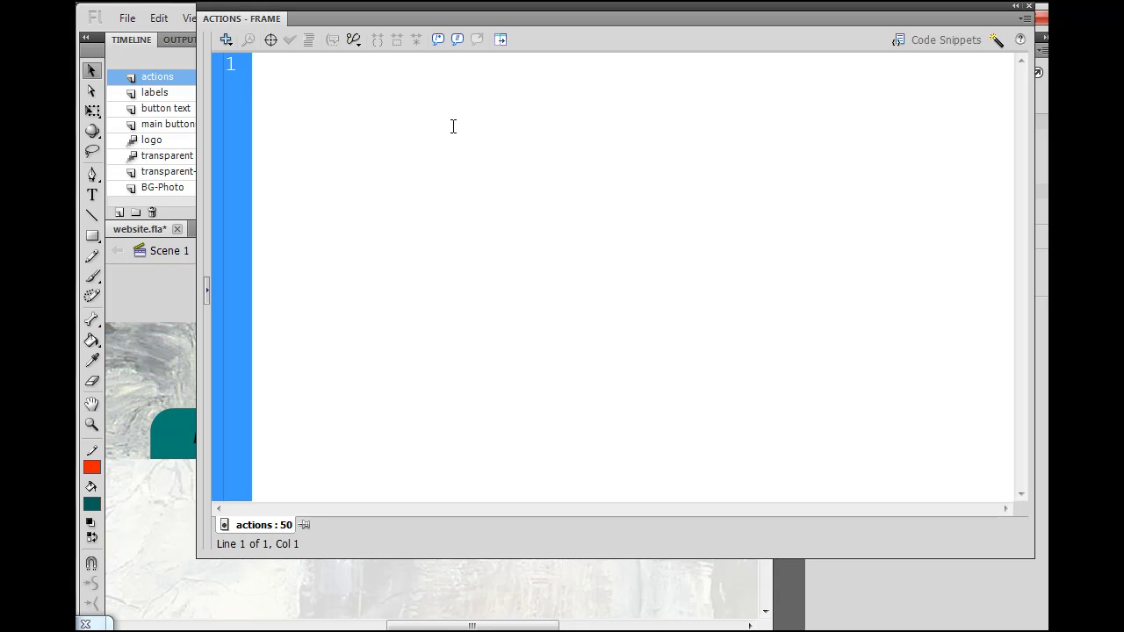
type("stop")
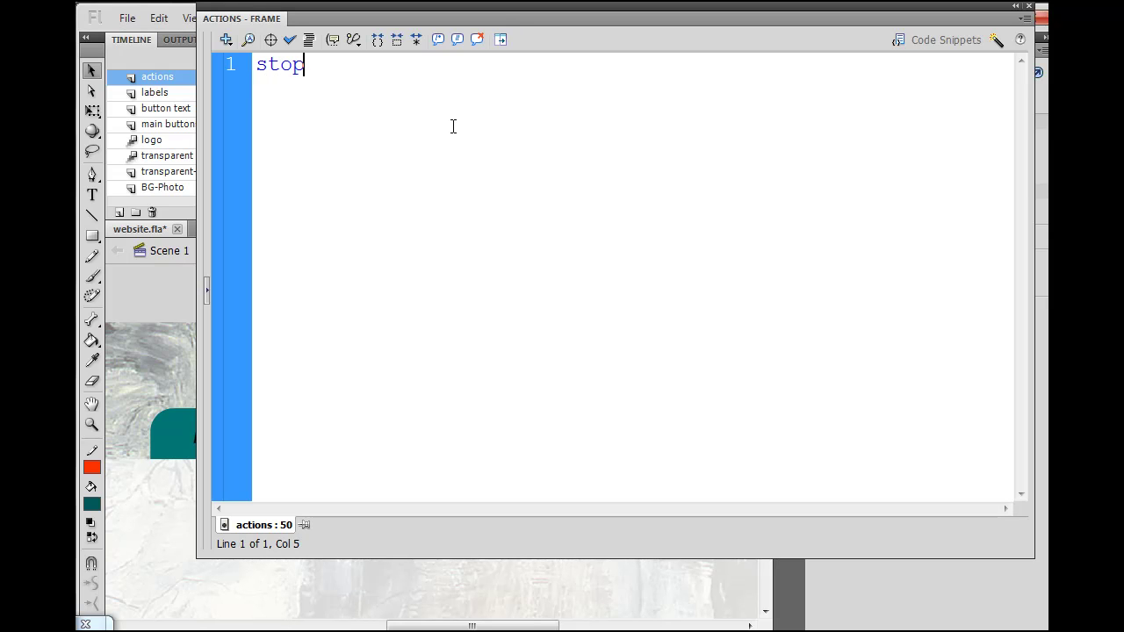
type("();")
left_click(448, 21)
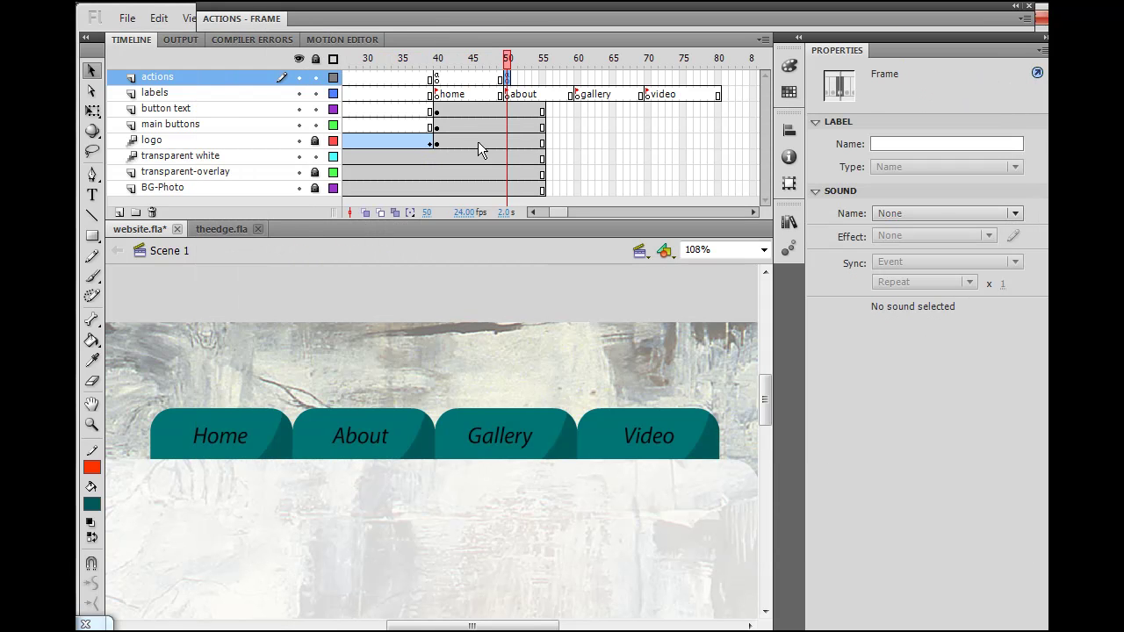
Step: Copy the actions layer's frame 50 and paste it at frames 60 and 70 of the same layer
right_click(507, 77)
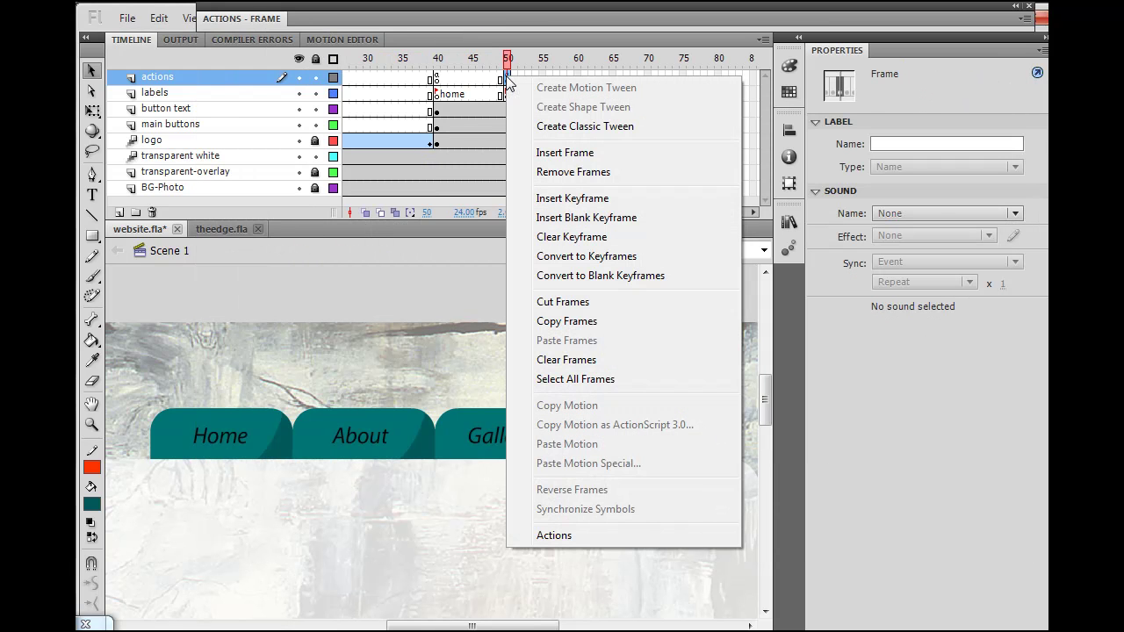
left_click(591, 322)
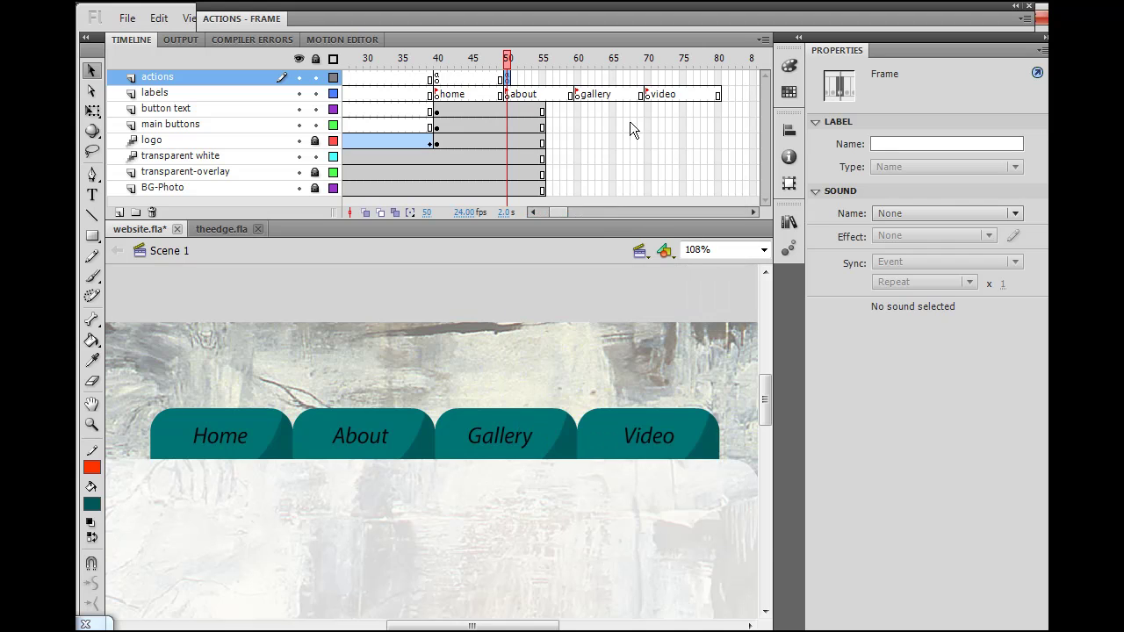
right_click(577, 78)
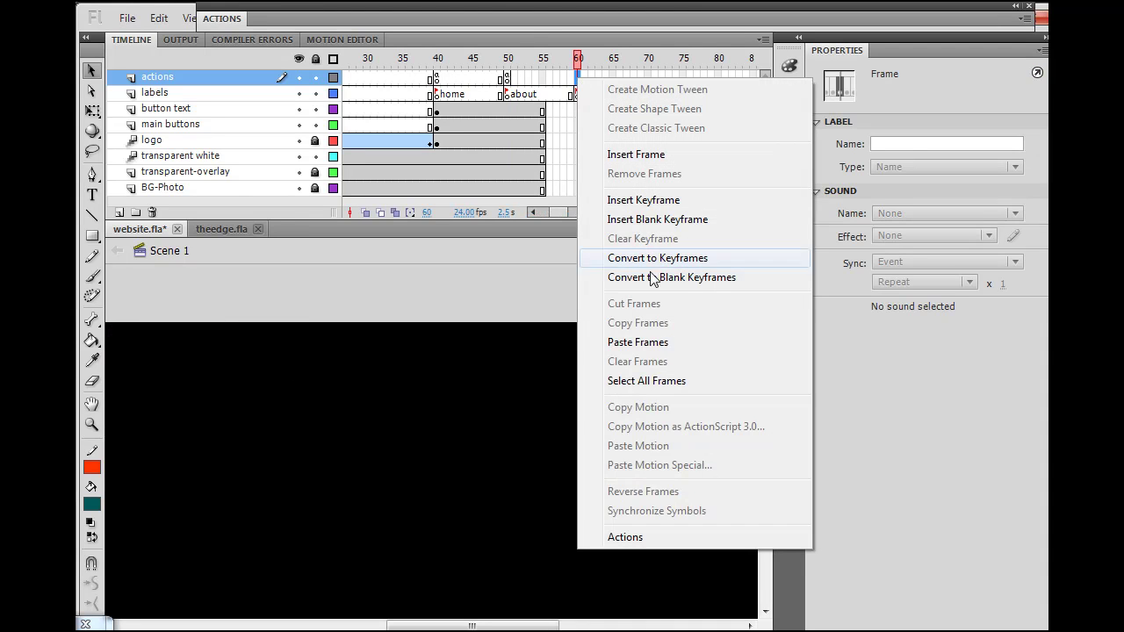
left_click(651, 342)
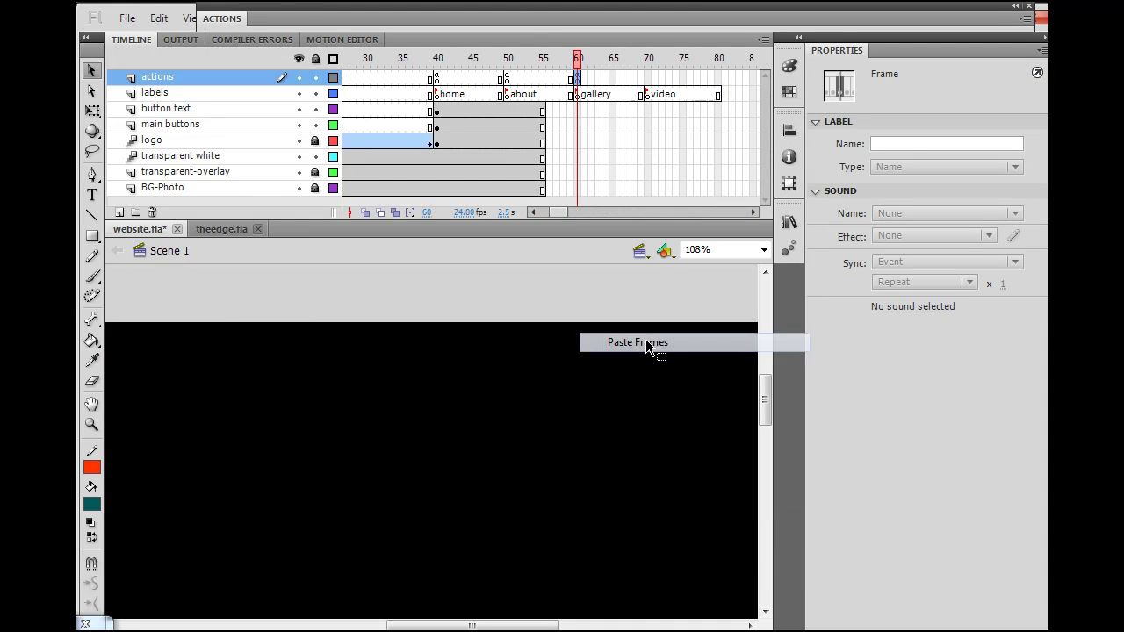
right_click(648, 77)
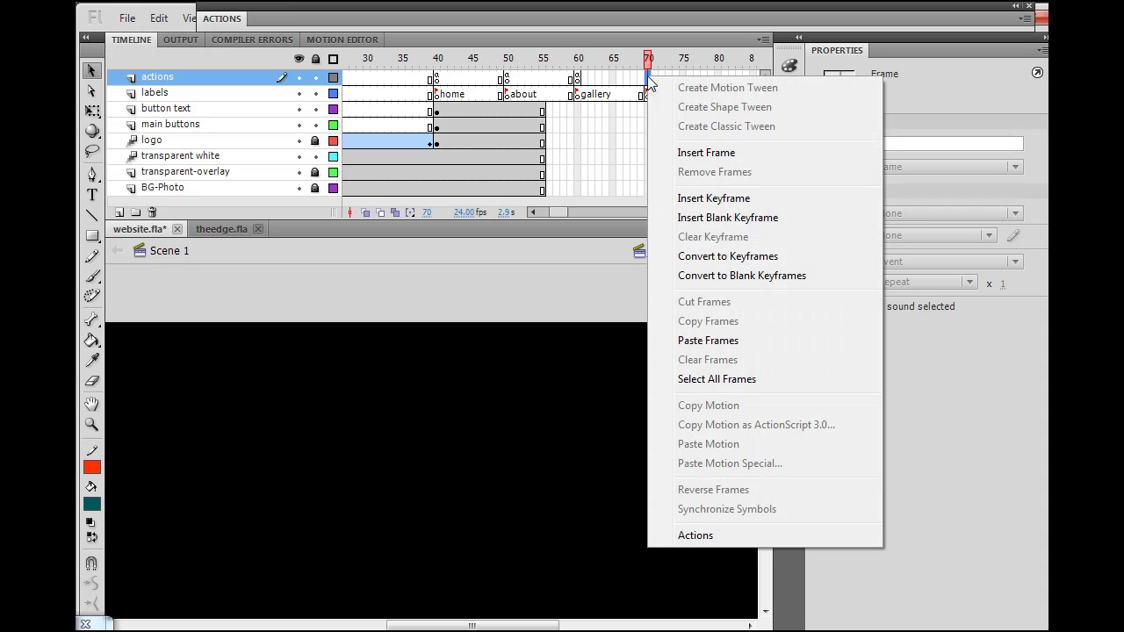
left_click(727, 341)
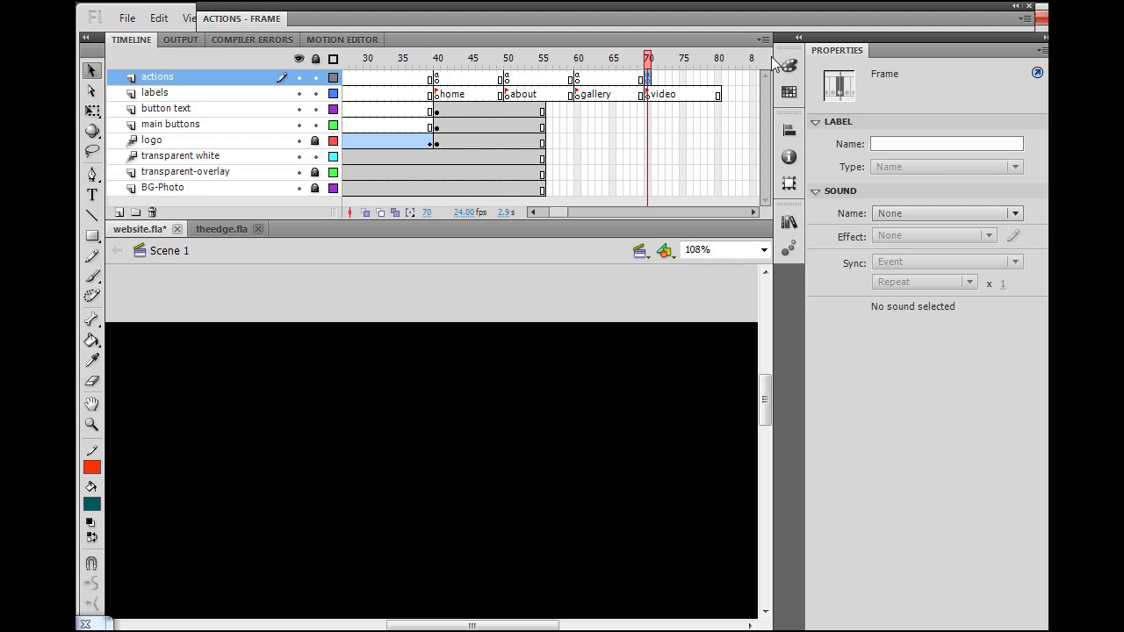
mouse_move(650, 62)
left_mouse_down()
mouse_move(577, 60)
mouse_move(650, 61)
left_mouse_up()
left_click(542, 290)
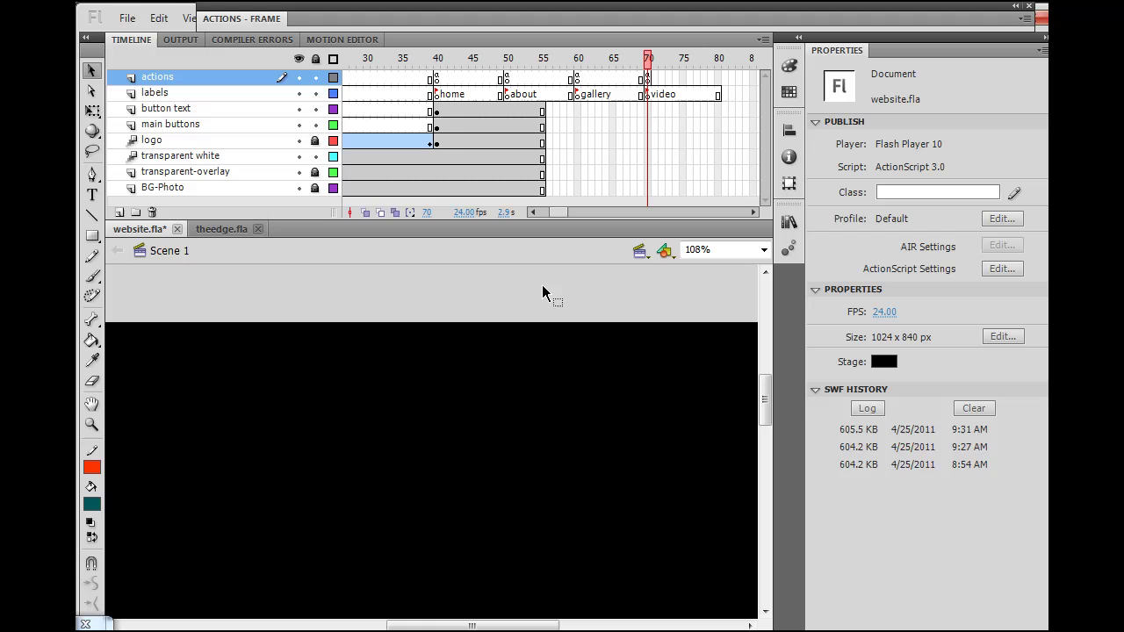
Step: Extend the BG-Photo layer to frame 80 by inserting a regular frame there
right_click(718, 191)
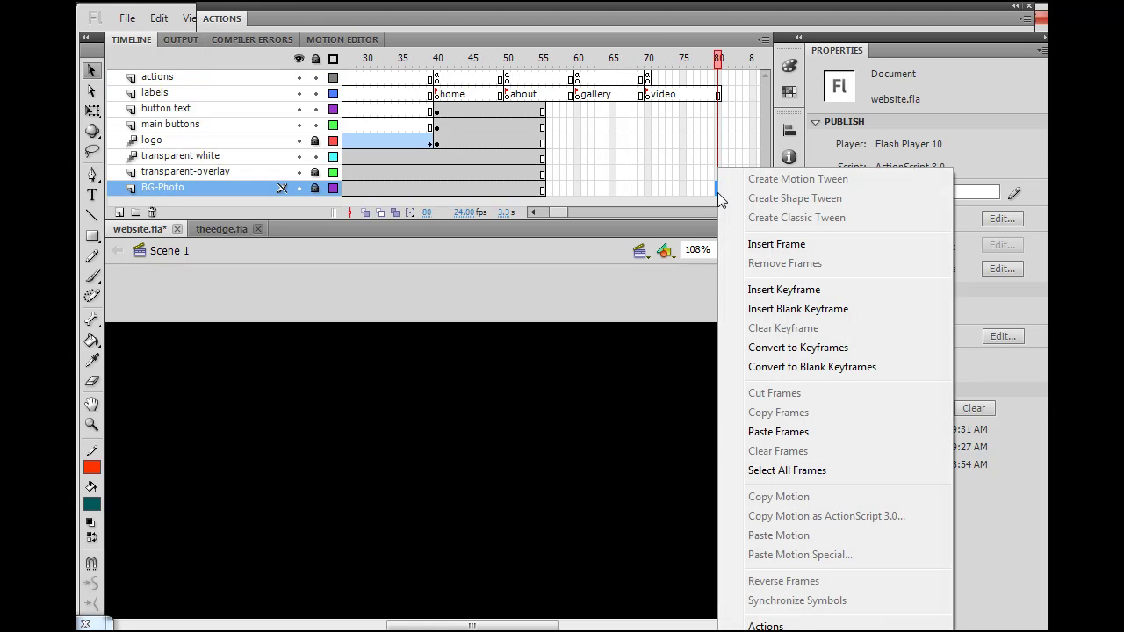
left_click(762, 253)
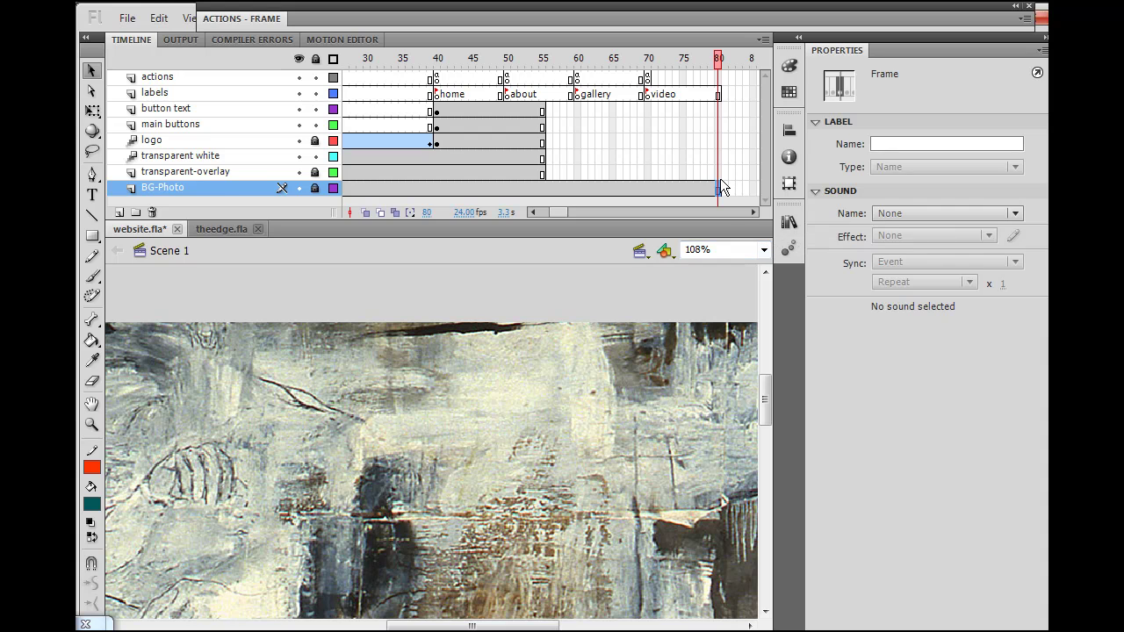
Step: Extend the transparent-overlay, transparent white and logo layers to frame 80 by inserting a regular frame on each
left_click(718, 172)
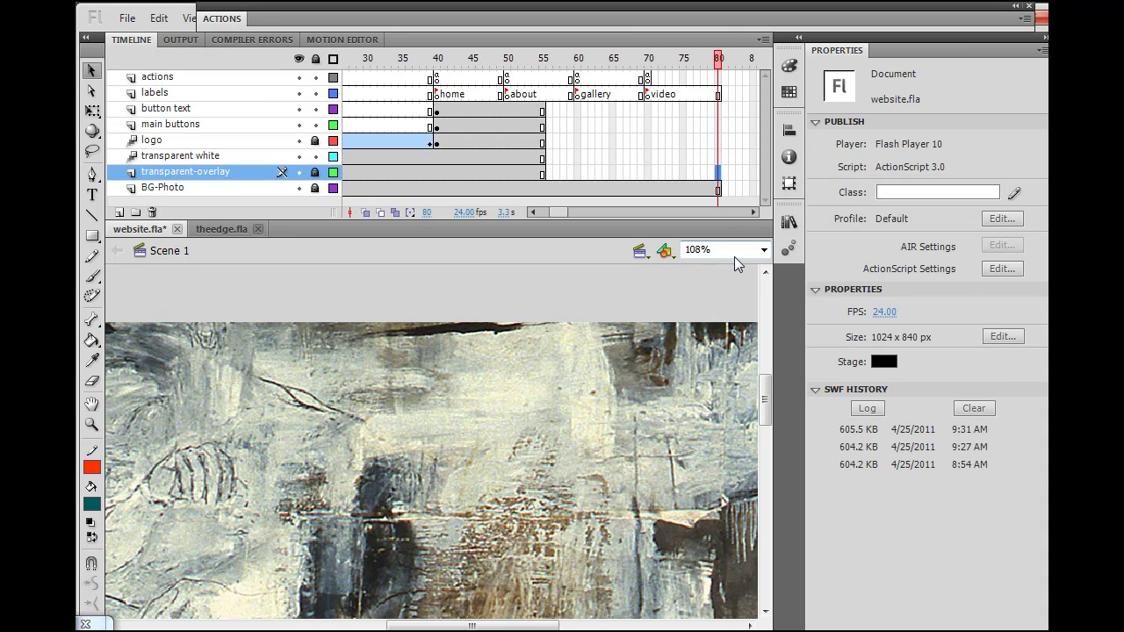
key("F5")
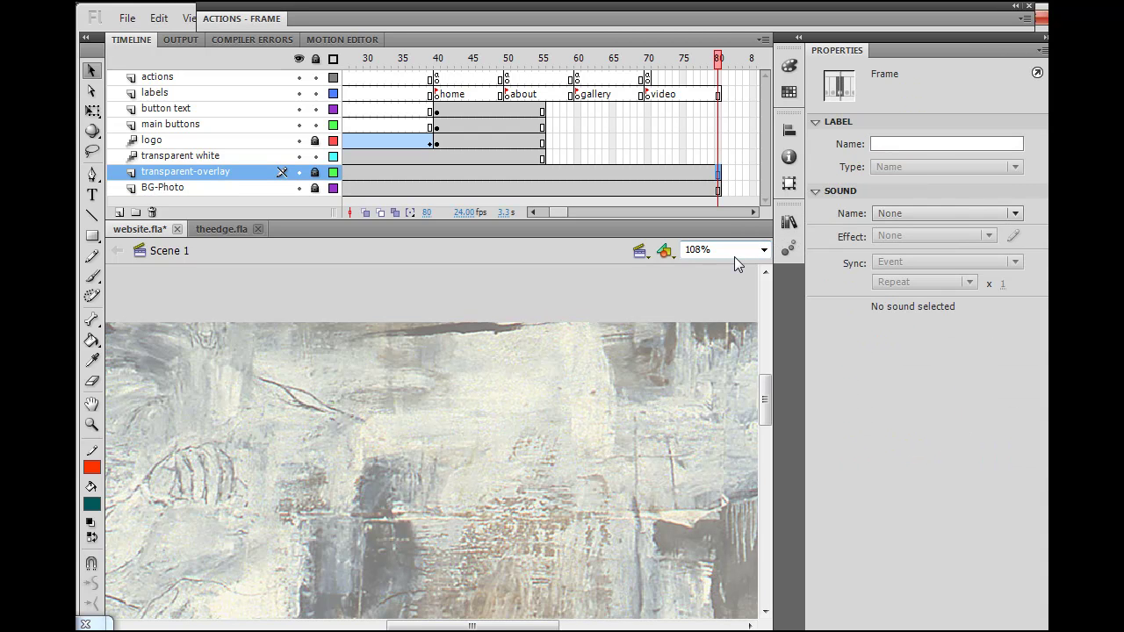
left_click(719, 156)
key("F5")
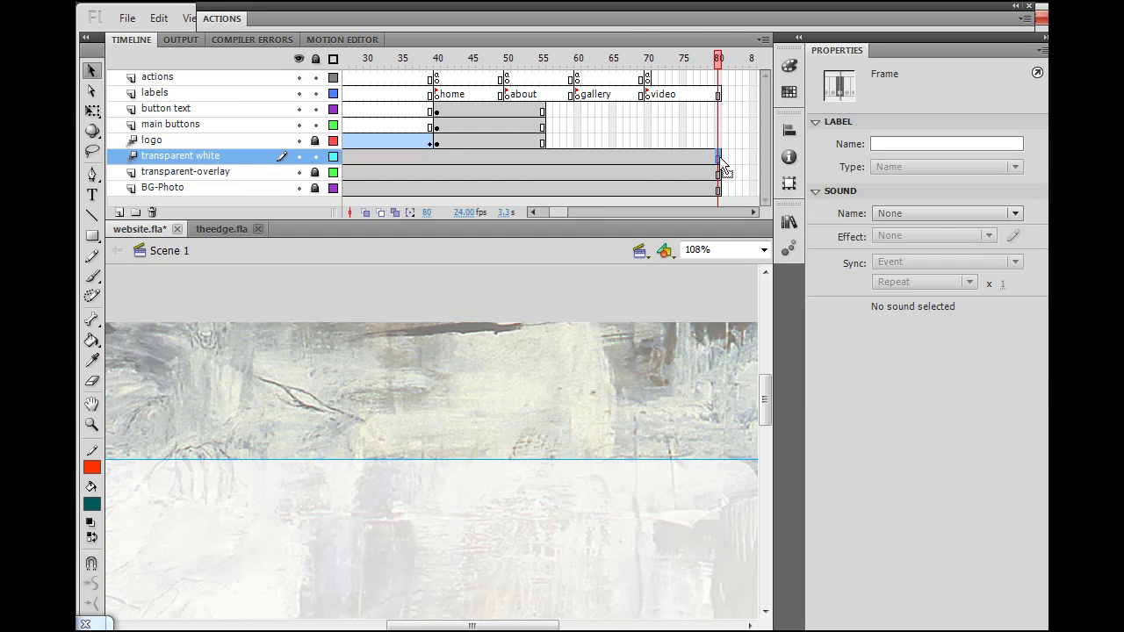
left_click(715, 140)
key("F5")
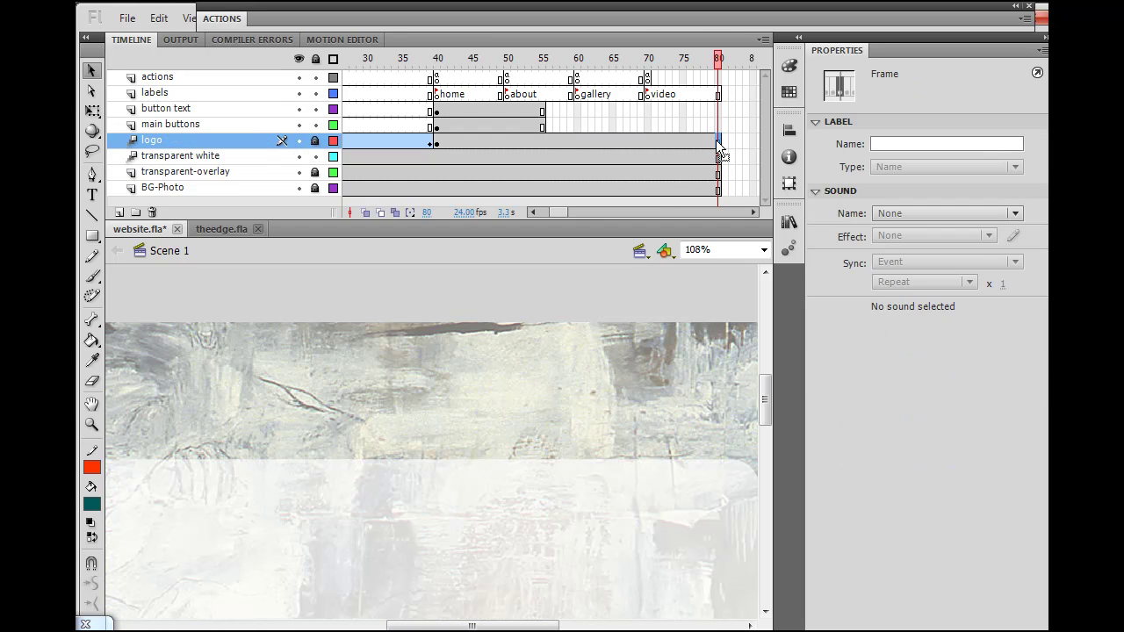
Step: Extend the main buttons and button text layers to frame 80 with regular frames
left_click(717, 125)
key("F5")
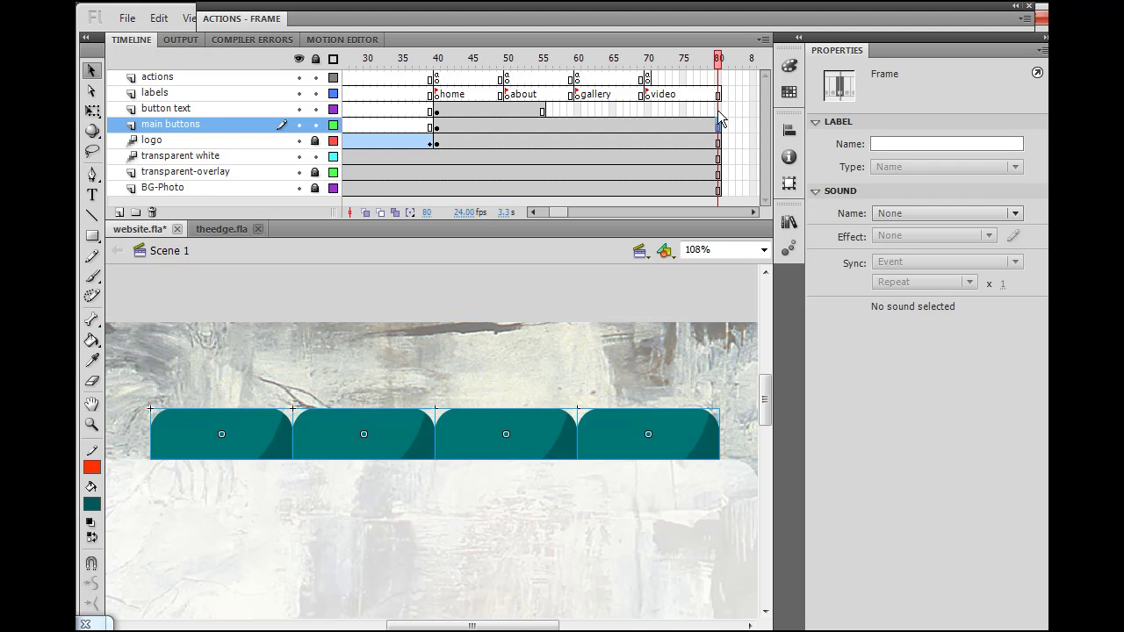
left_click(717, 108)
key("F5")
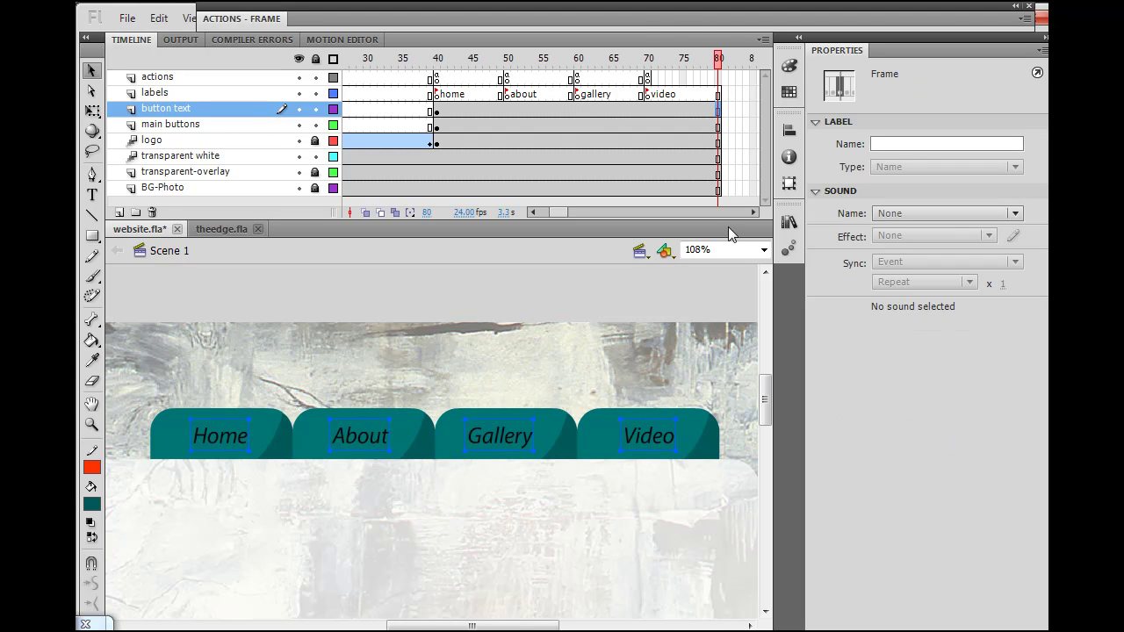
Step: Return the playhead to frame 1 and bring the start of the timeline into view
left_click_drag(718, 58, 272, 89)
mouse_move(543, 213)
left_mouse_down()
mouse_move(555, 213)
mouse_move(539, 213)
left_mouse_up()
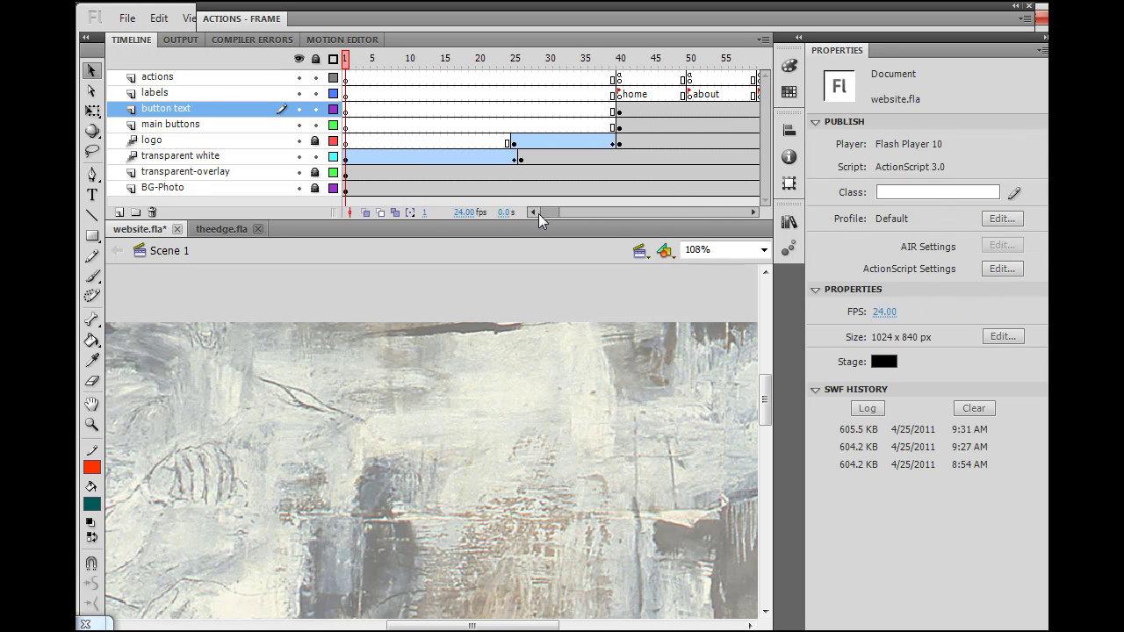
mouse_move(539, 214)
left_mouse_down()
mouse_move(549, 213)
mouse_move(536, 214)
left_mouse_up()
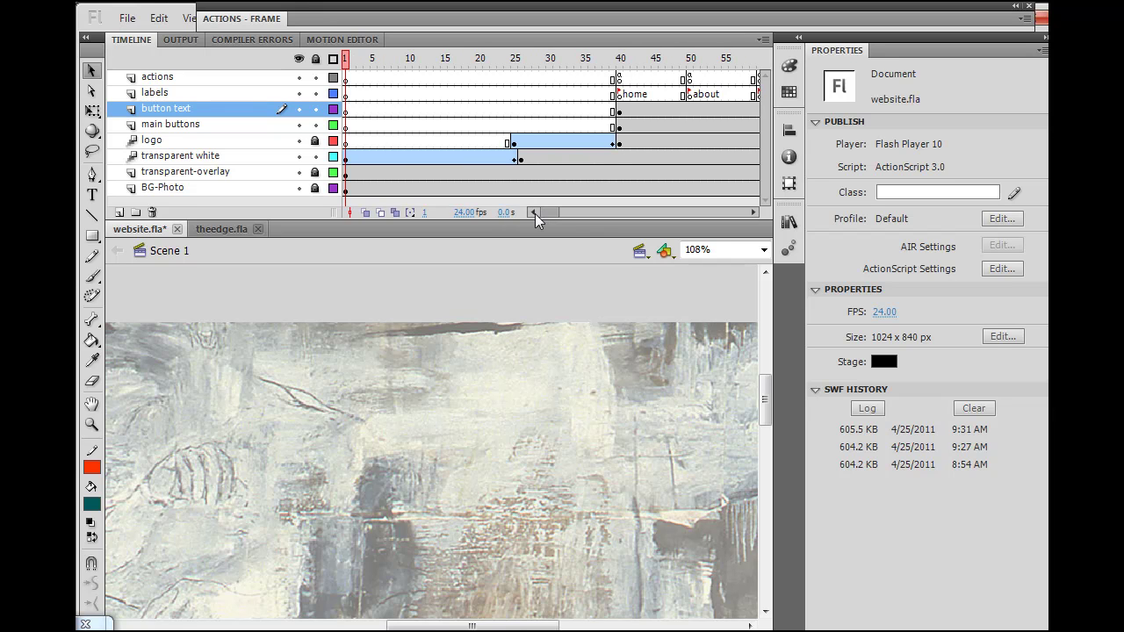